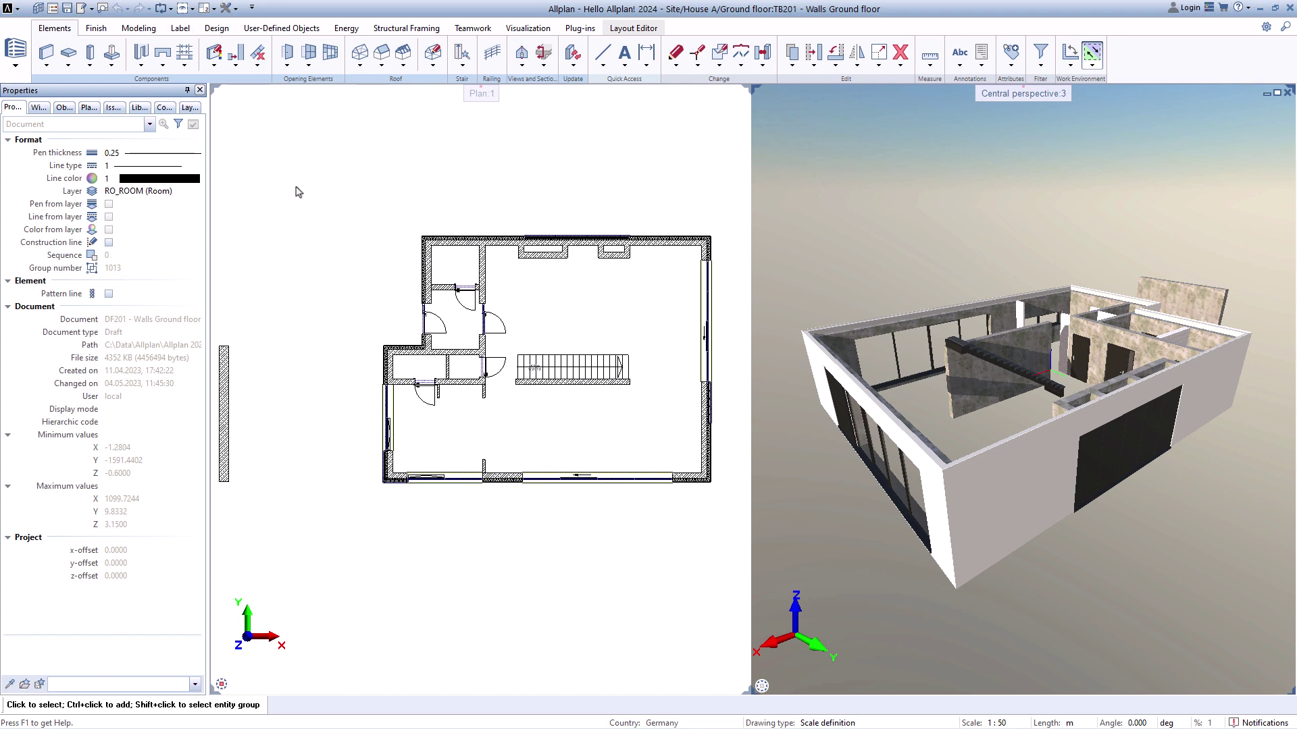
Step: Start the Room tool from the bathroom preset on the 01-08 Rooms wizard page
left_click(38, 108)
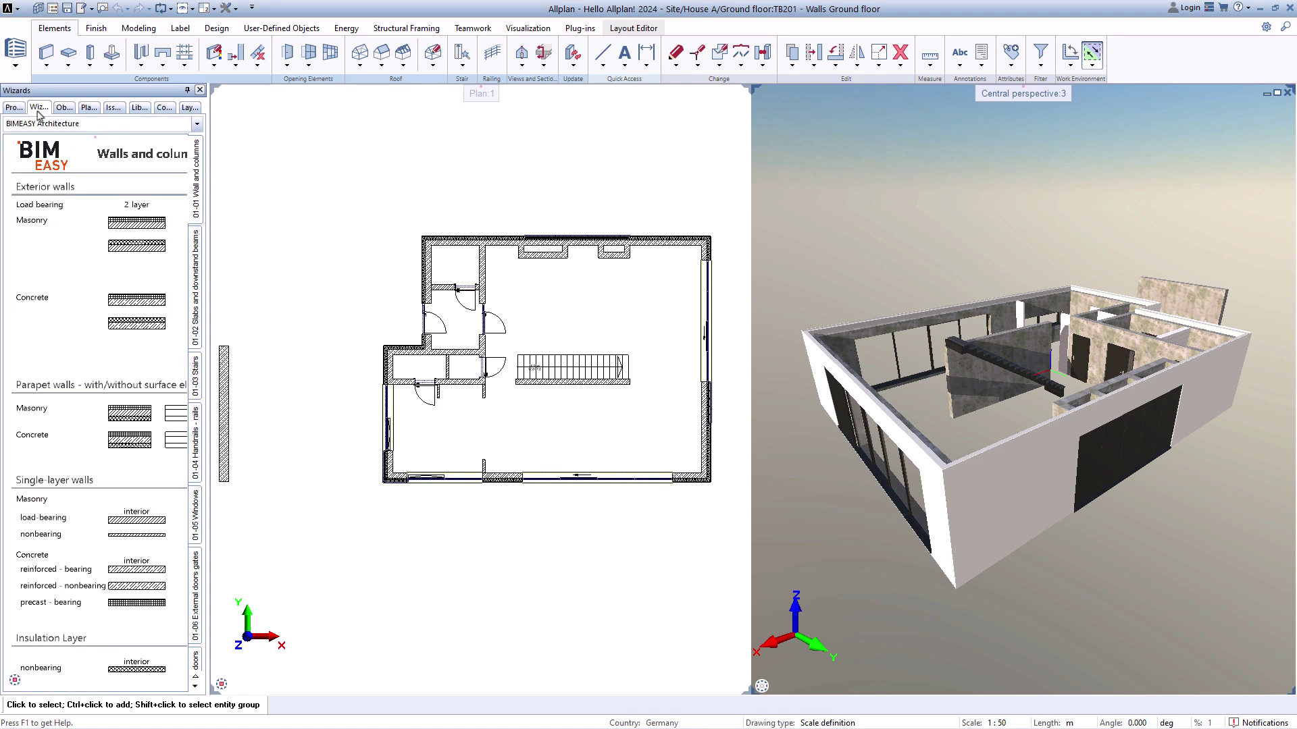
left_click(196, 686)
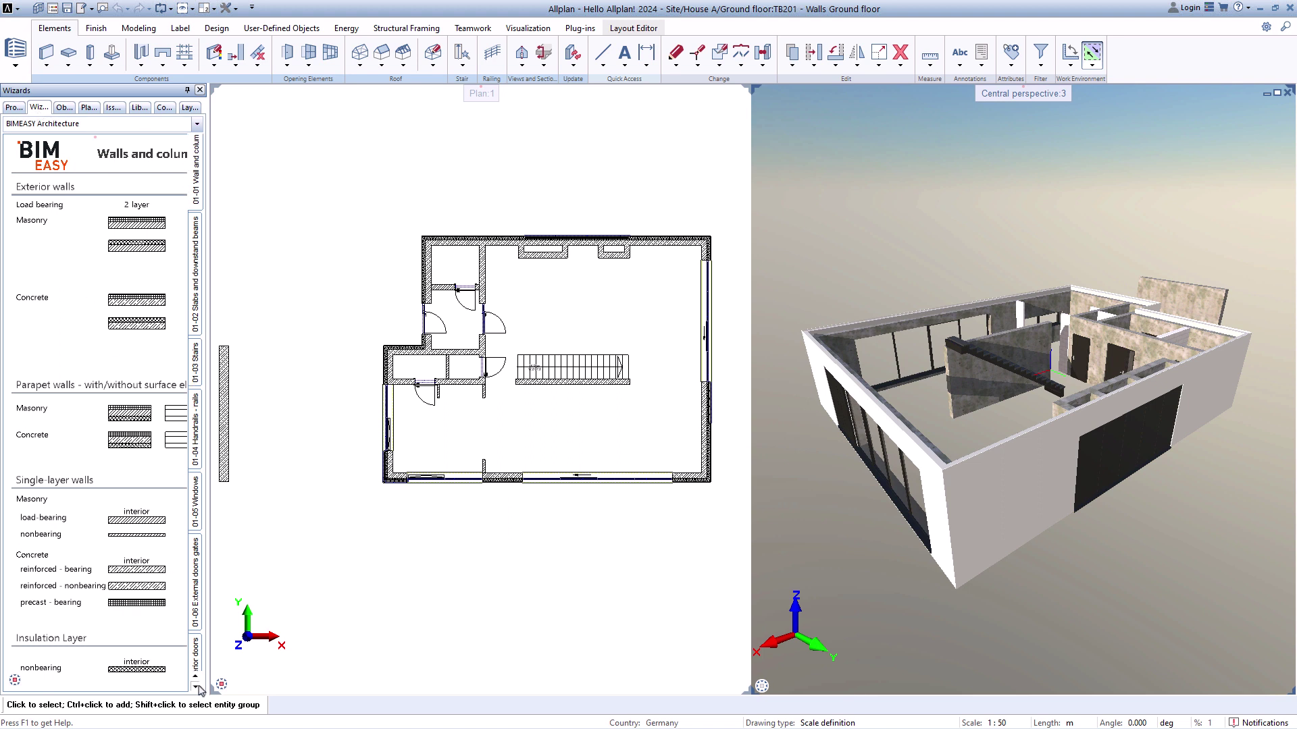
left_click(196, 686)
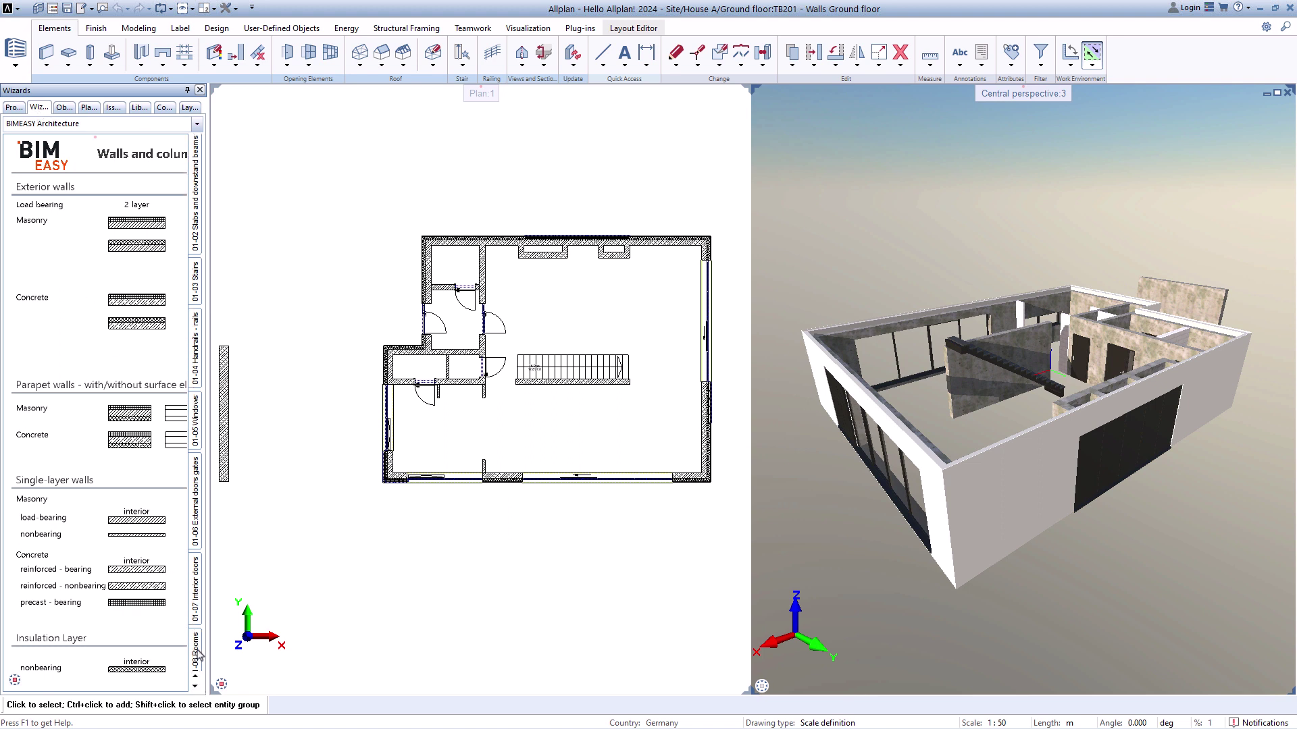
left_click(197, 651)
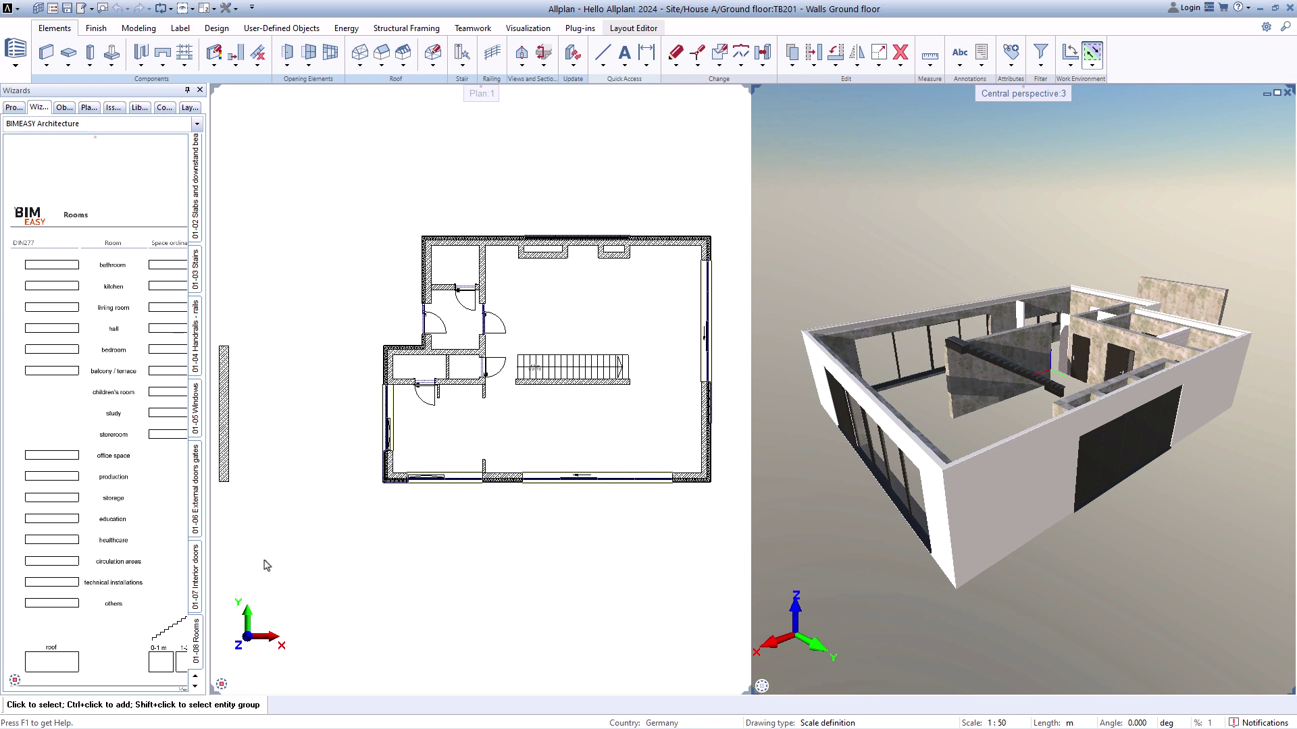
left_click(63, 268)
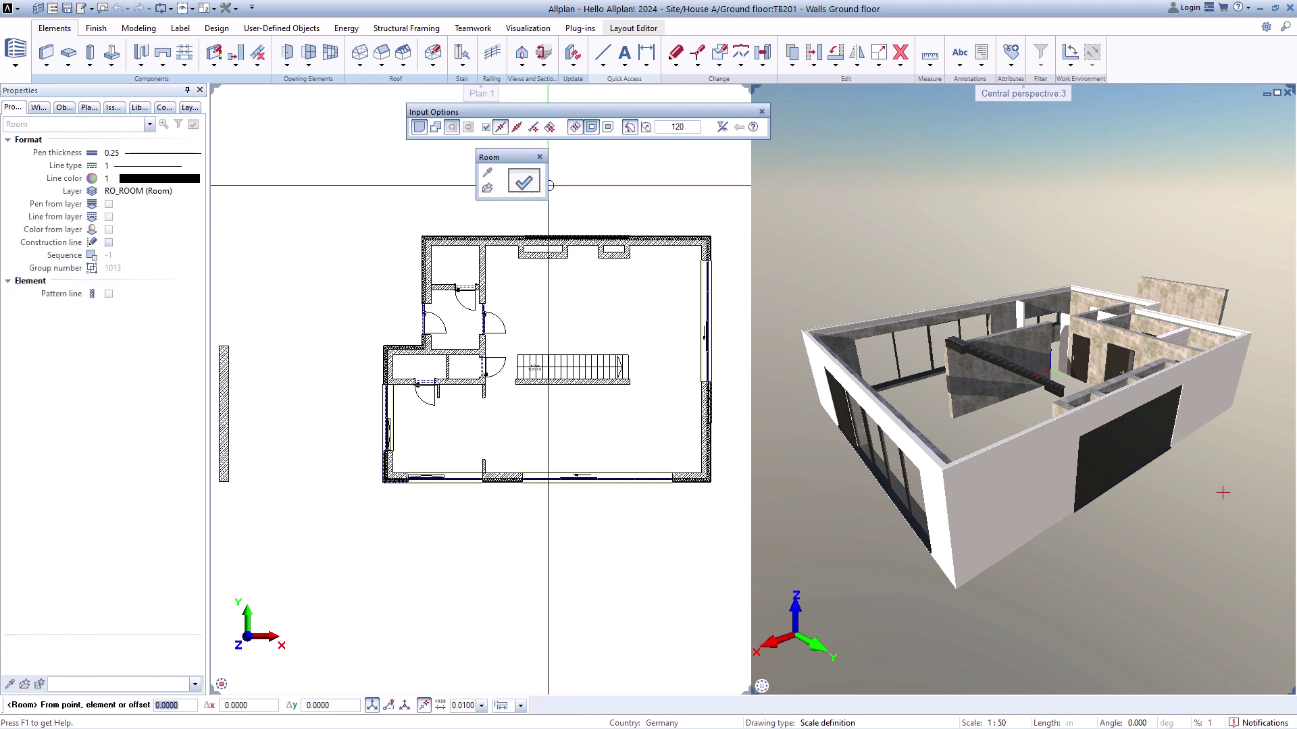
Step: Review the room's bathroom finish layers and their height settings in the Room properties
left_click(532, 188)
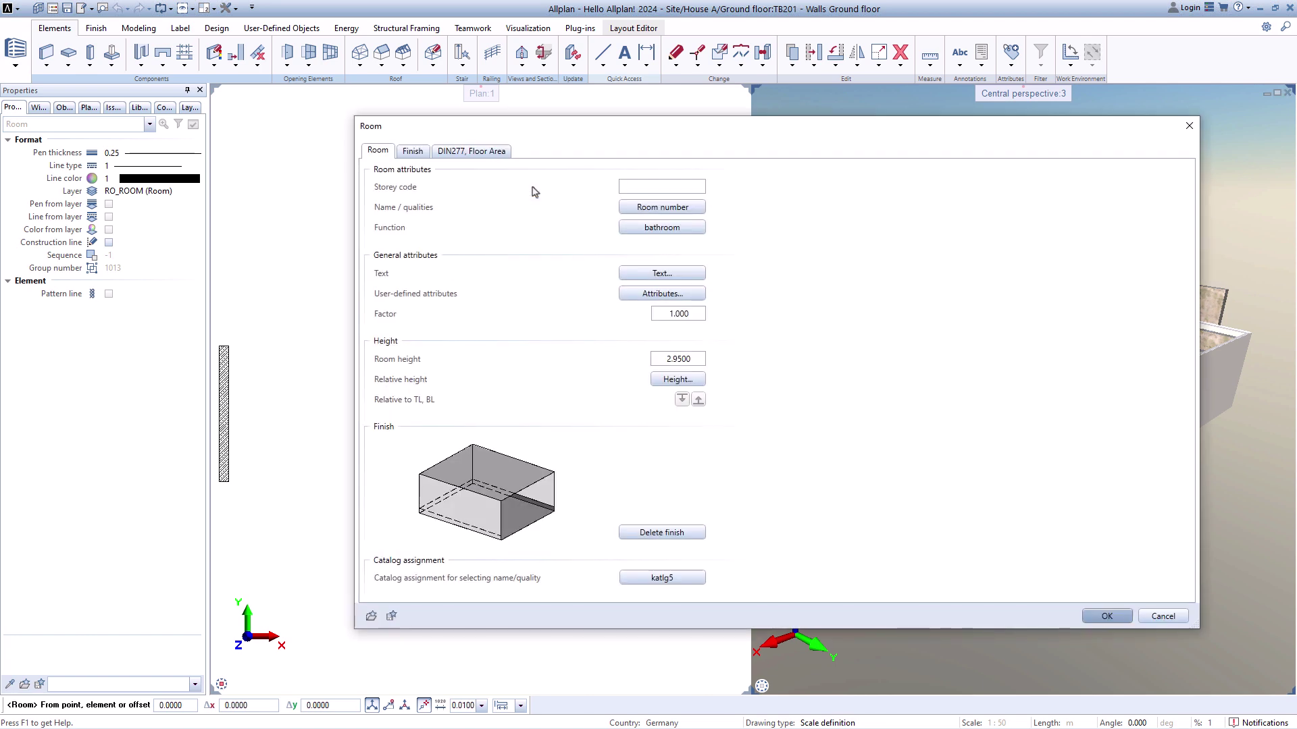
left_click(418, 158)
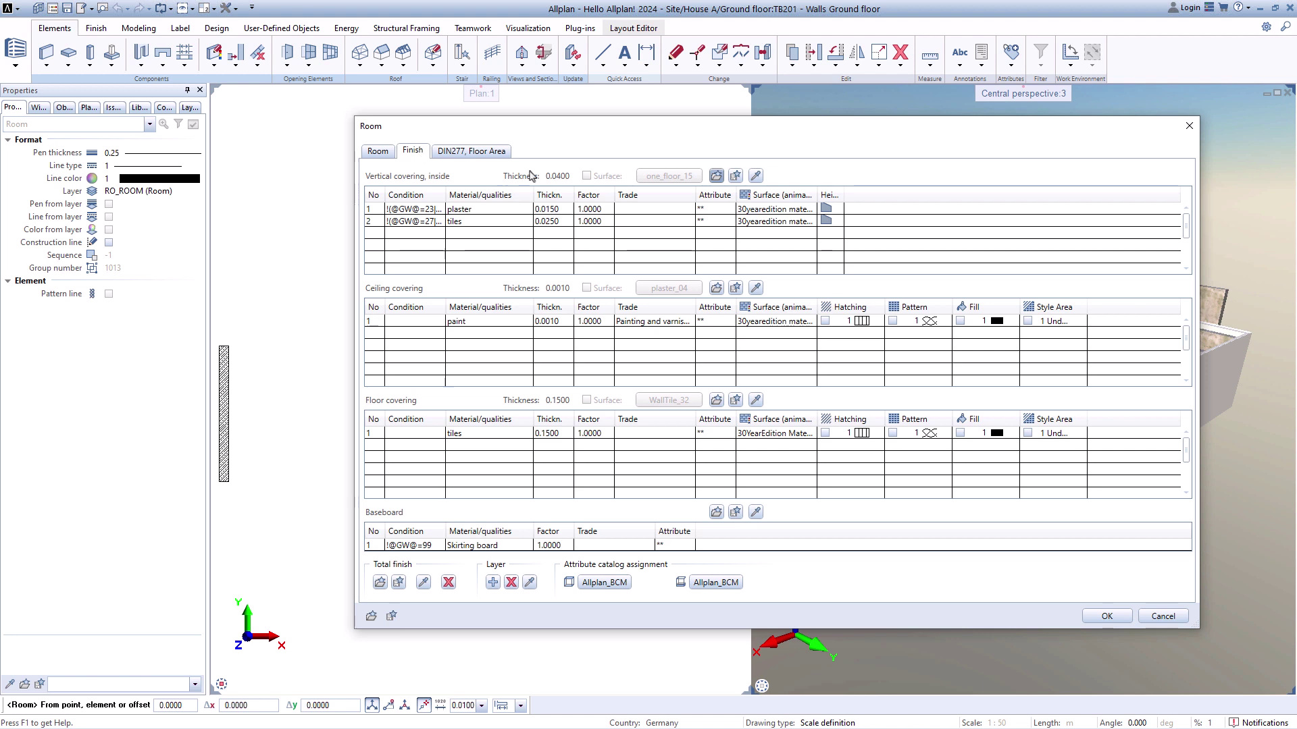
left_click(826, 210)
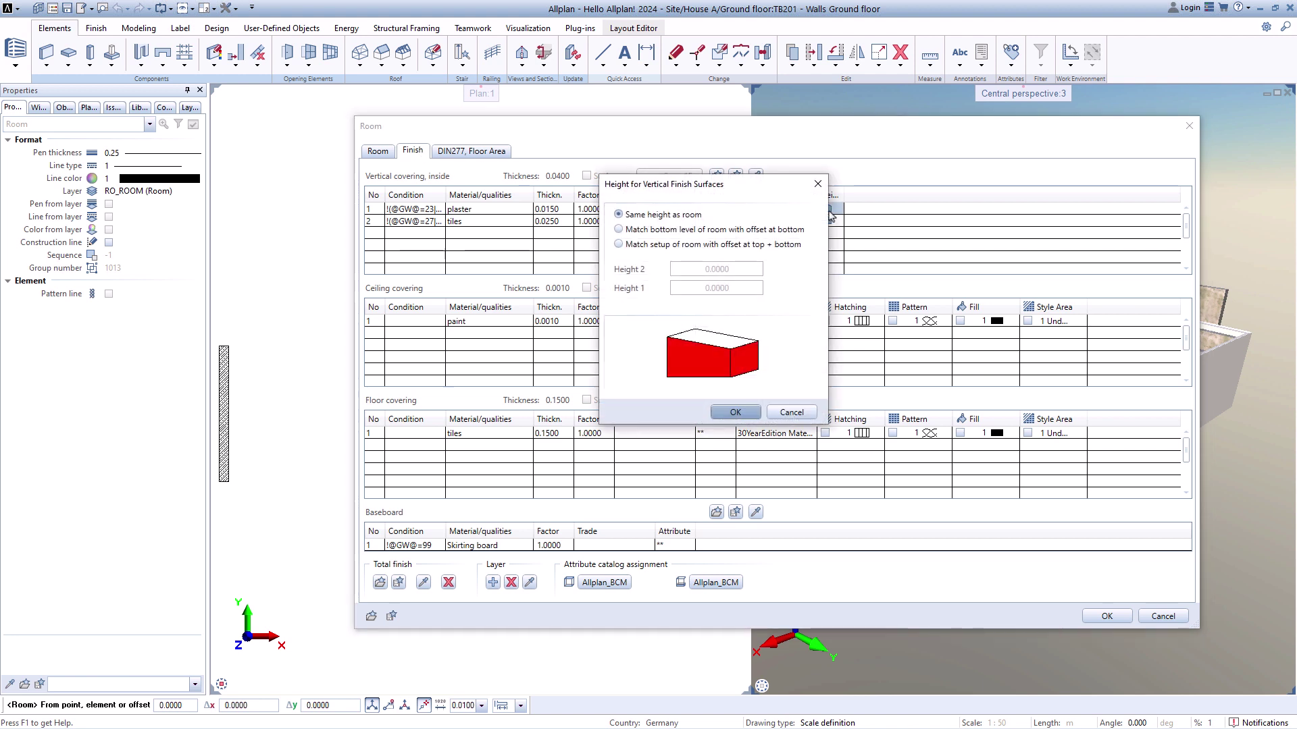
key("Return")
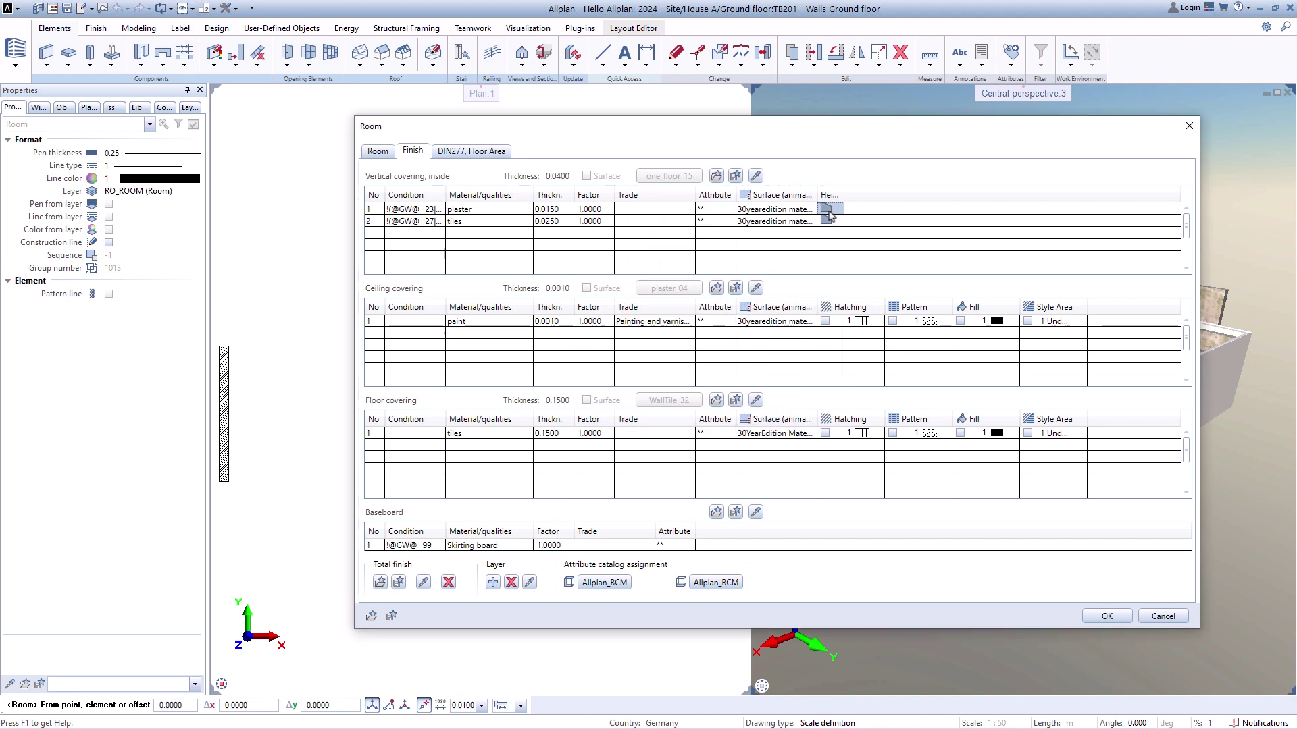
Step: Check the DIN277 enclosure, occupancy, area and floor area types (R, USA, N, NL), then close Room
left_click(503, 157)
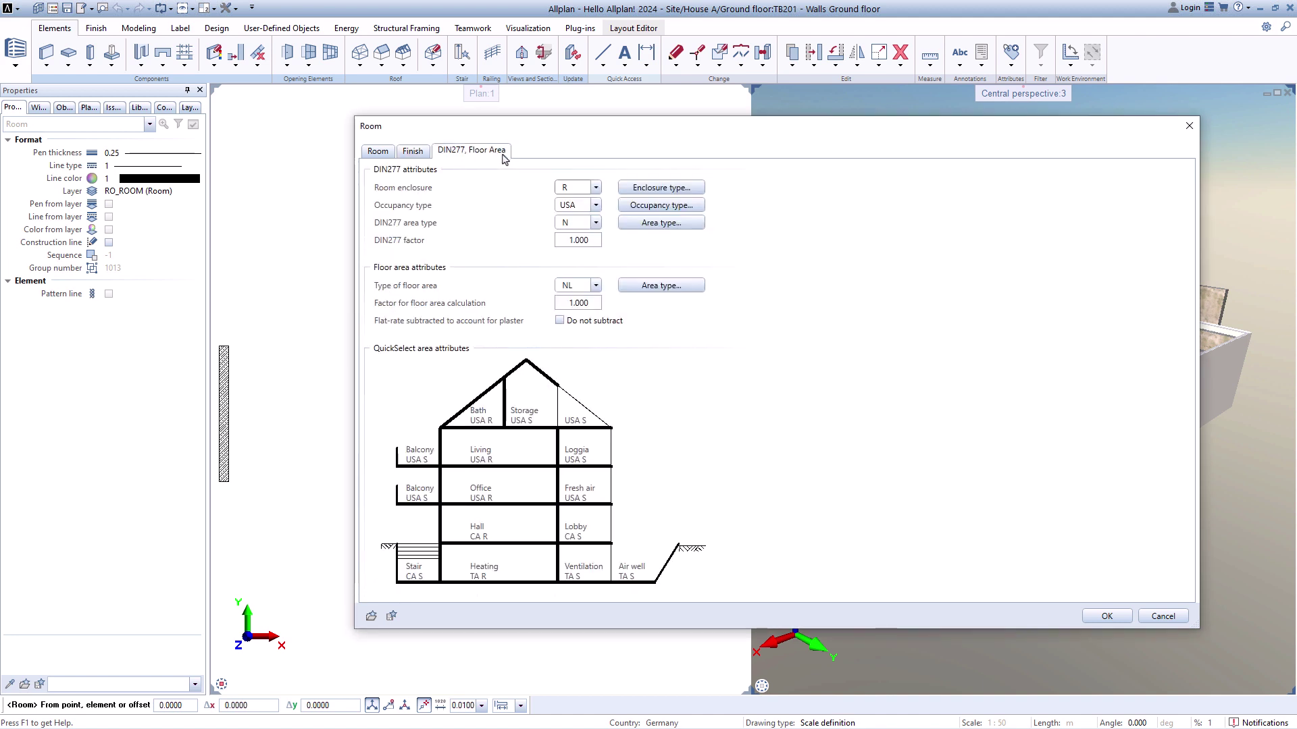
left_click(699, 189)
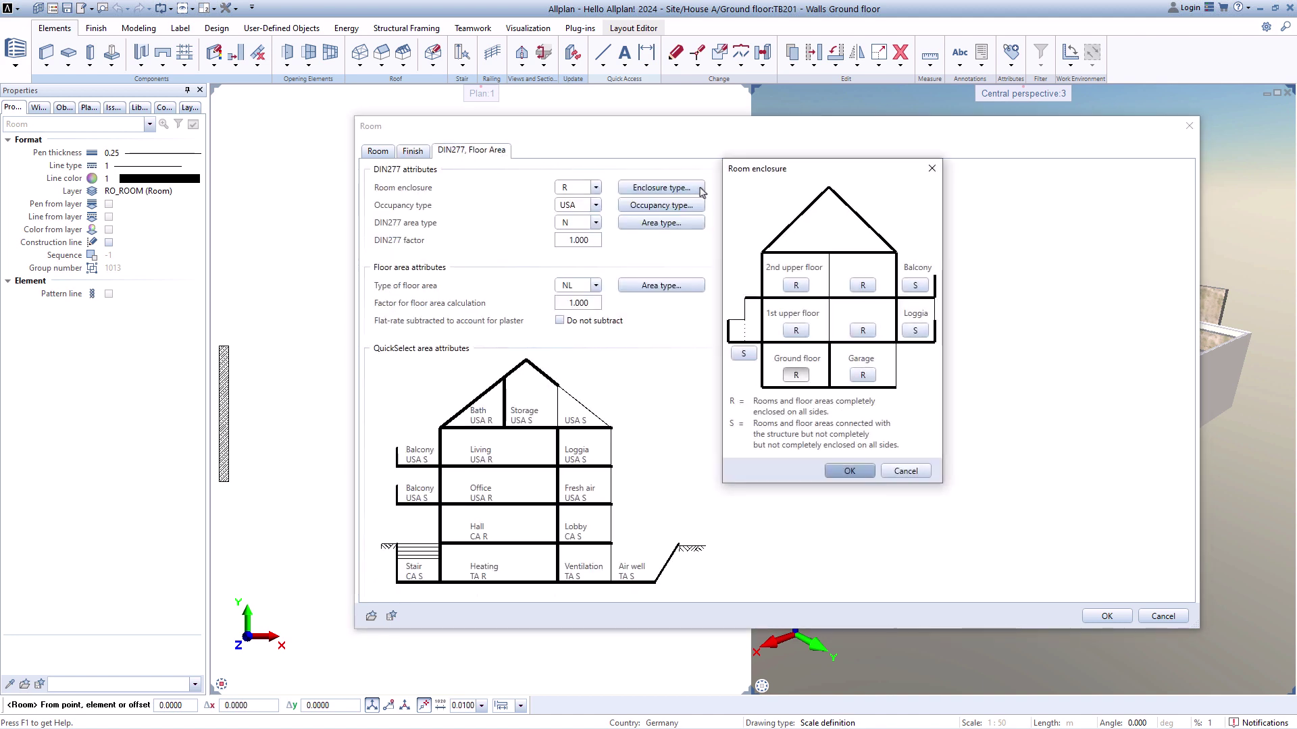
left_click(701, 192)
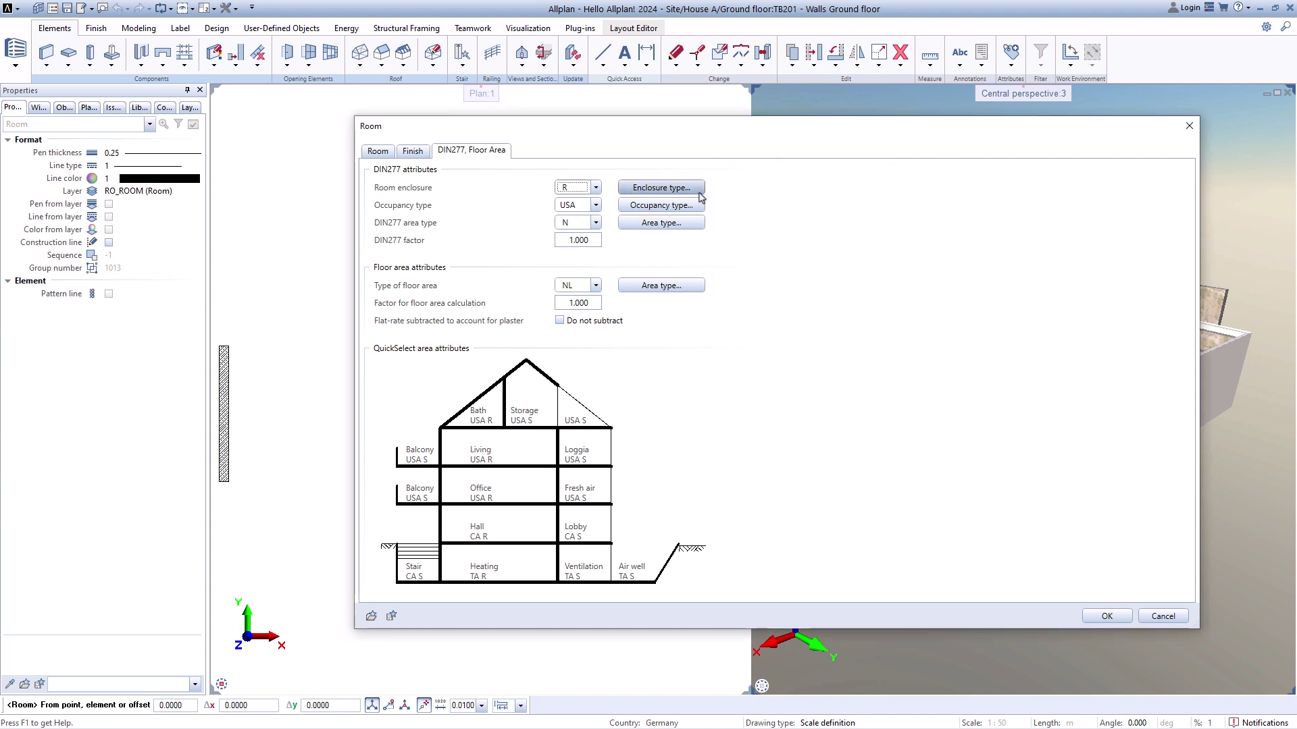
left_click(699, 206)
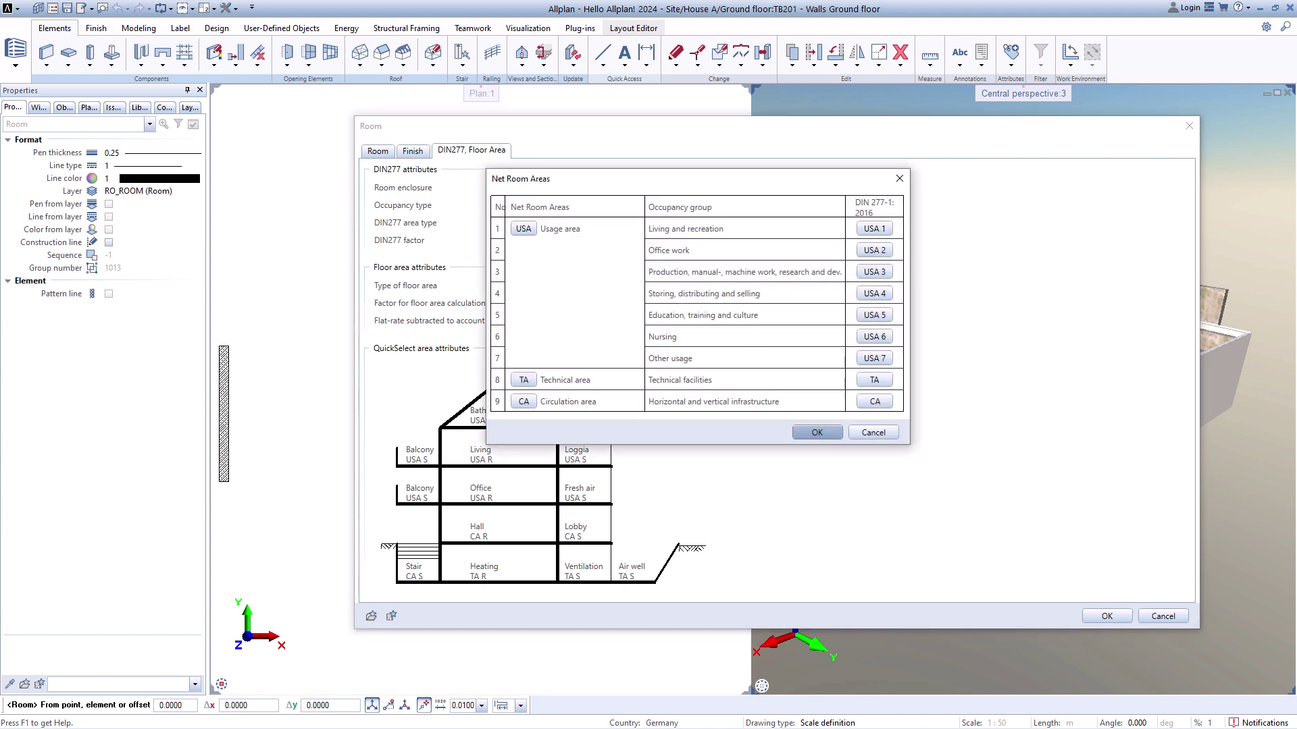
key("Escape")
left_click(702, 223)
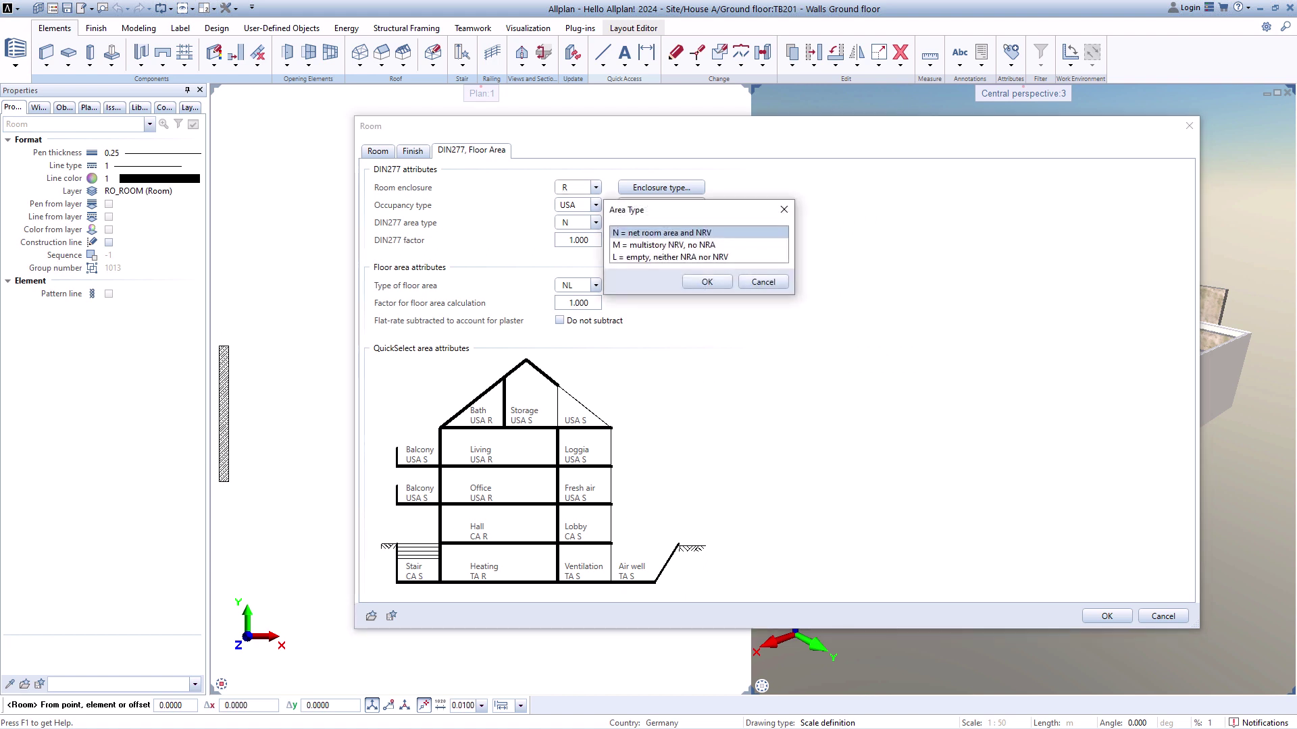
key("Escape")
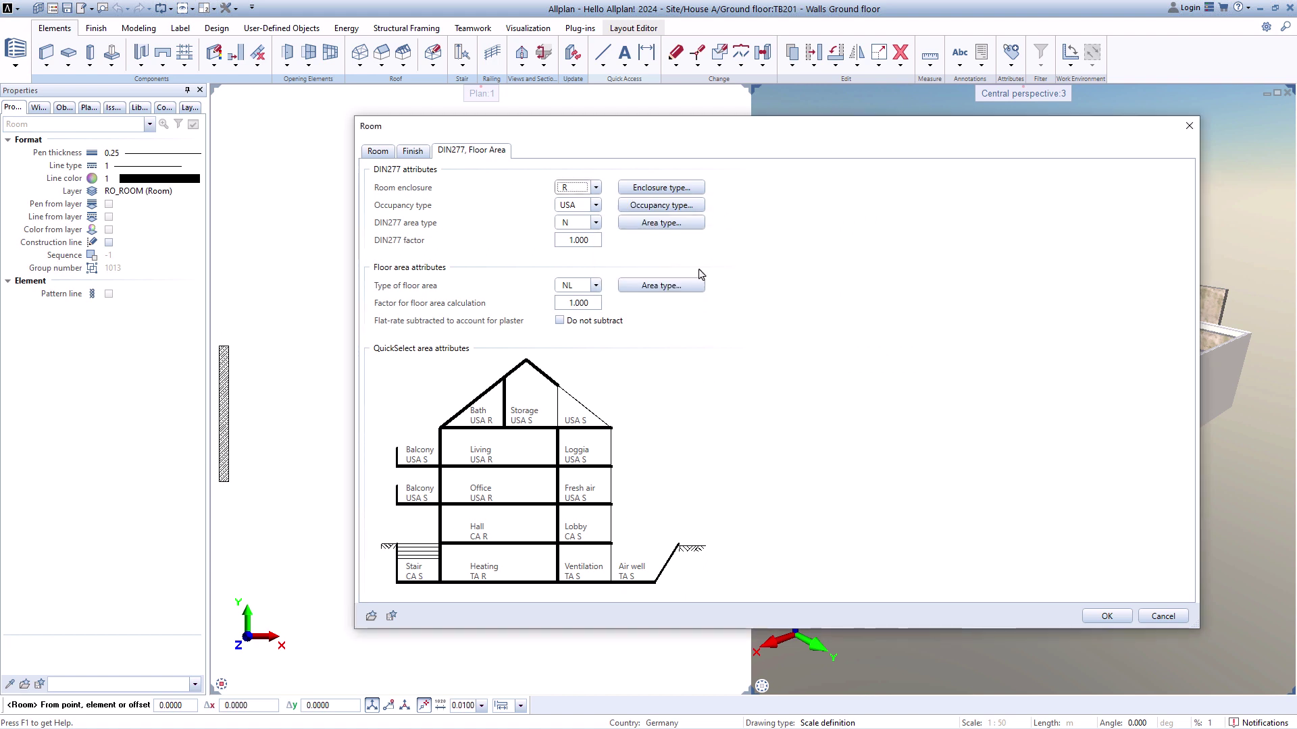
left_click(692, 286)
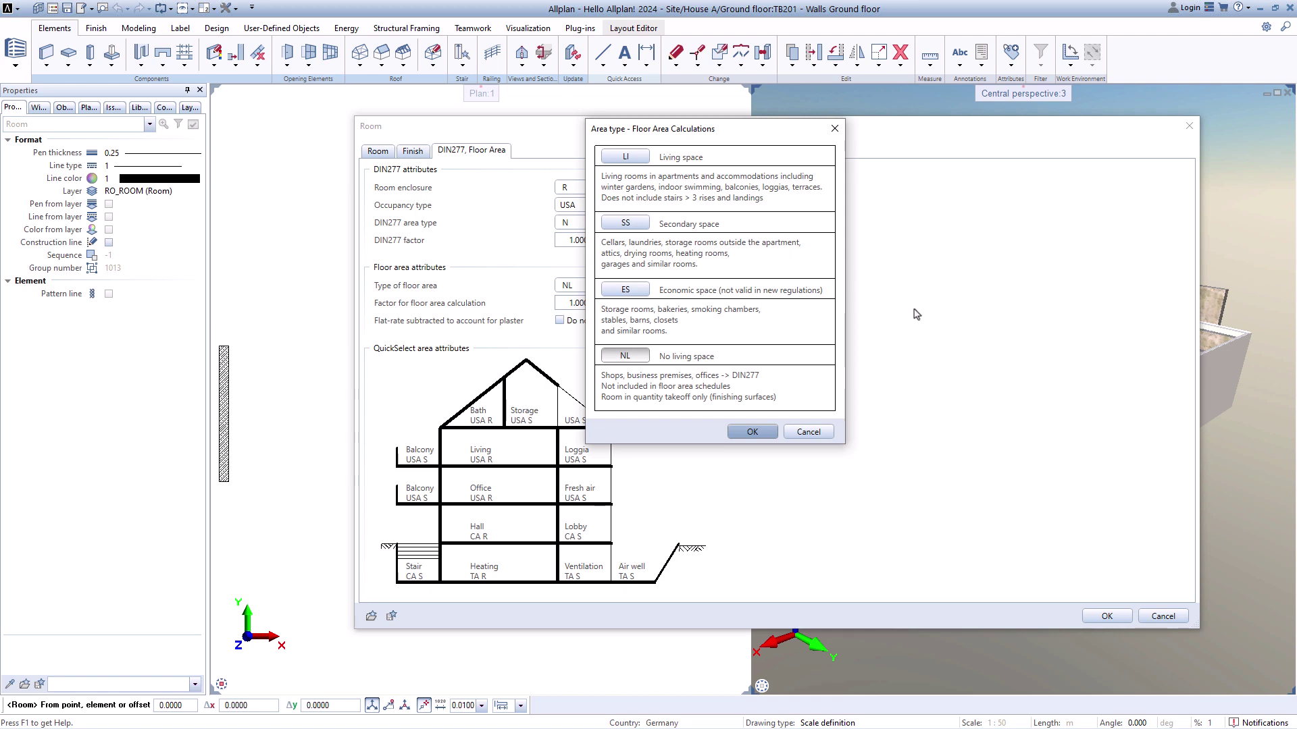
key("Escape")
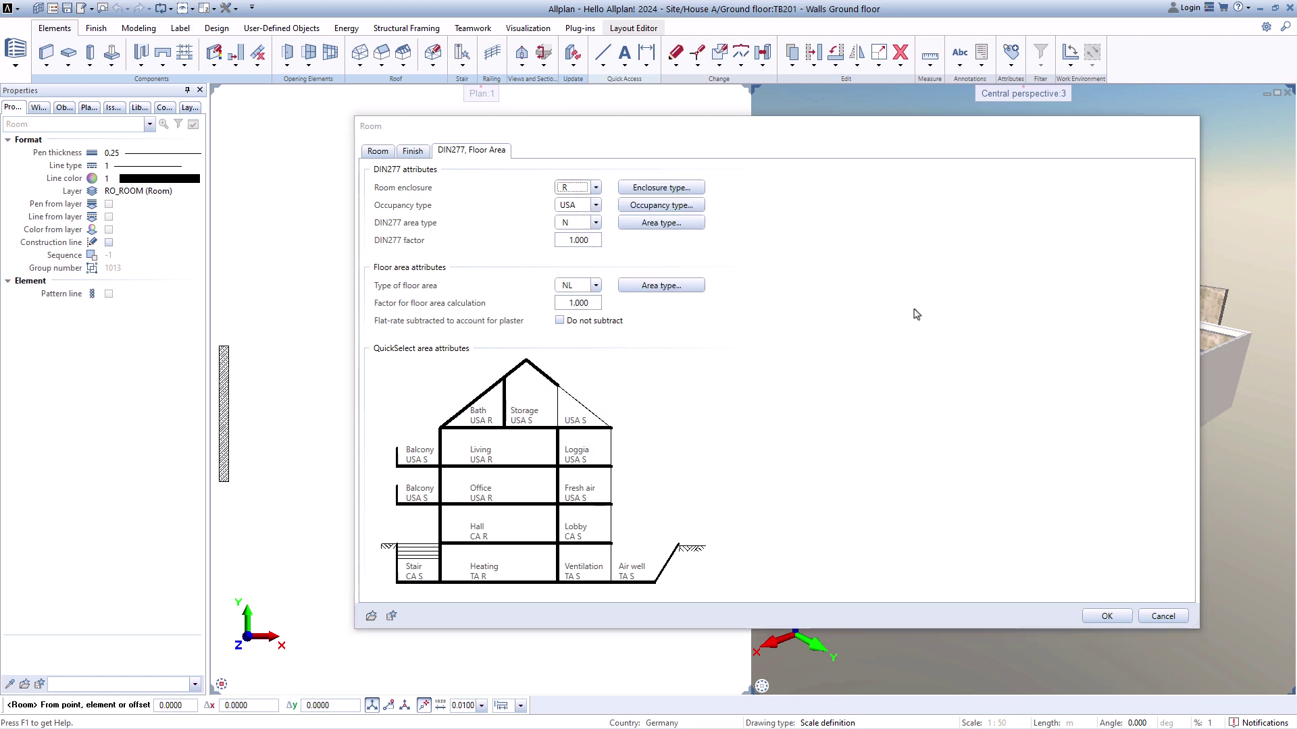
key("Escape")
key("Escape")
Step: Draw the Living Room along the large room's wall corners and place its 97.07 m² label
left_click(47, 61)
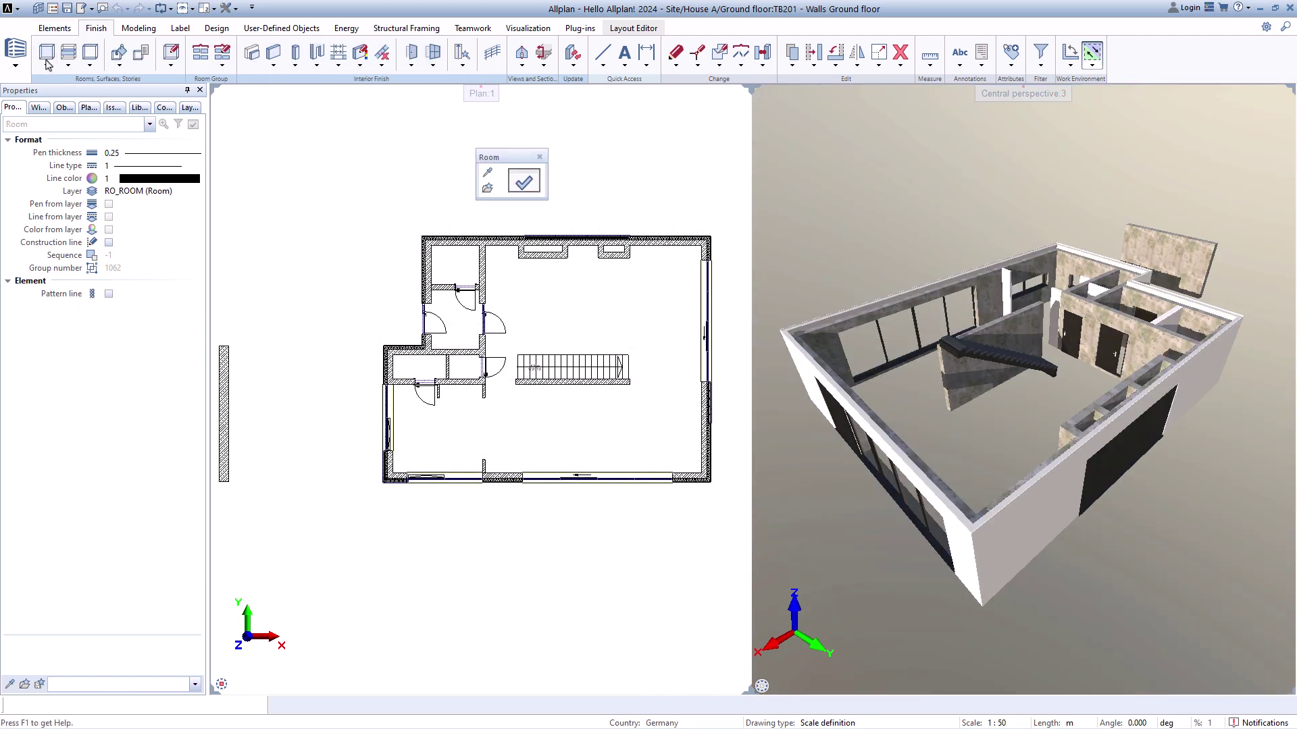
left_click(484, 249)
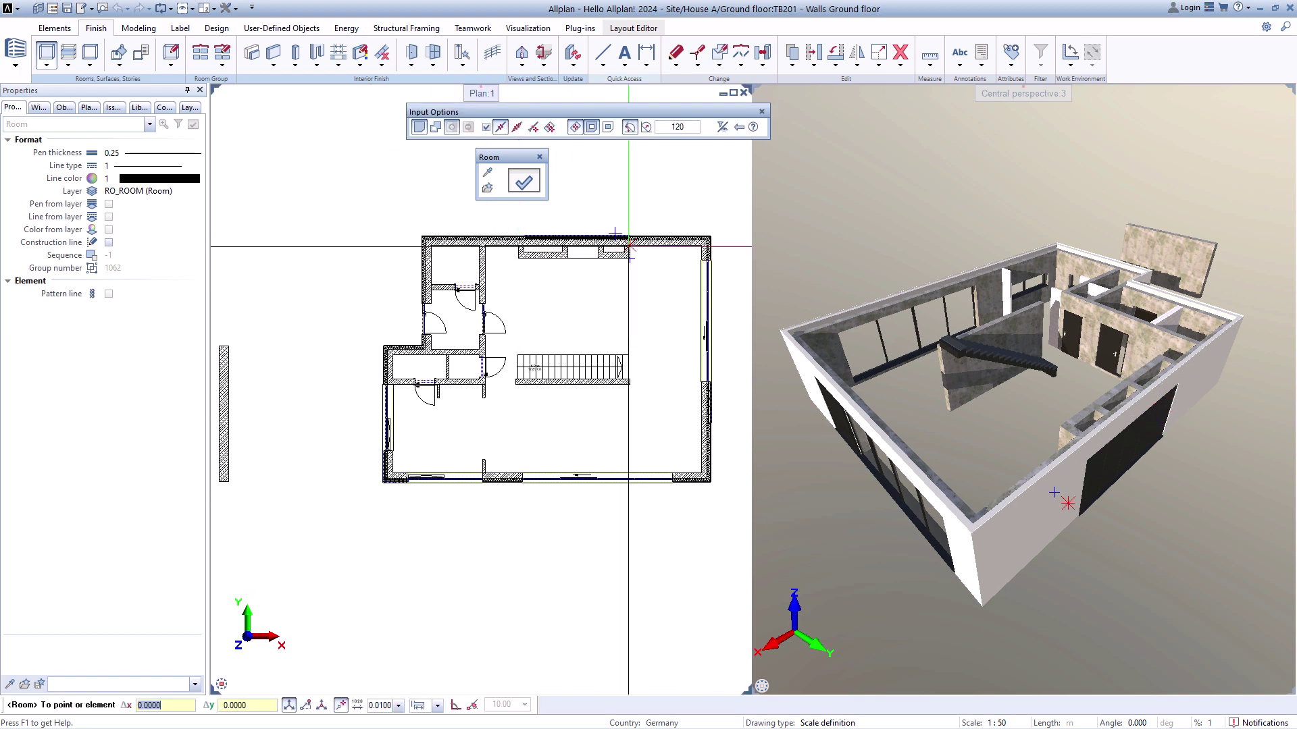
left_click(702, 245)
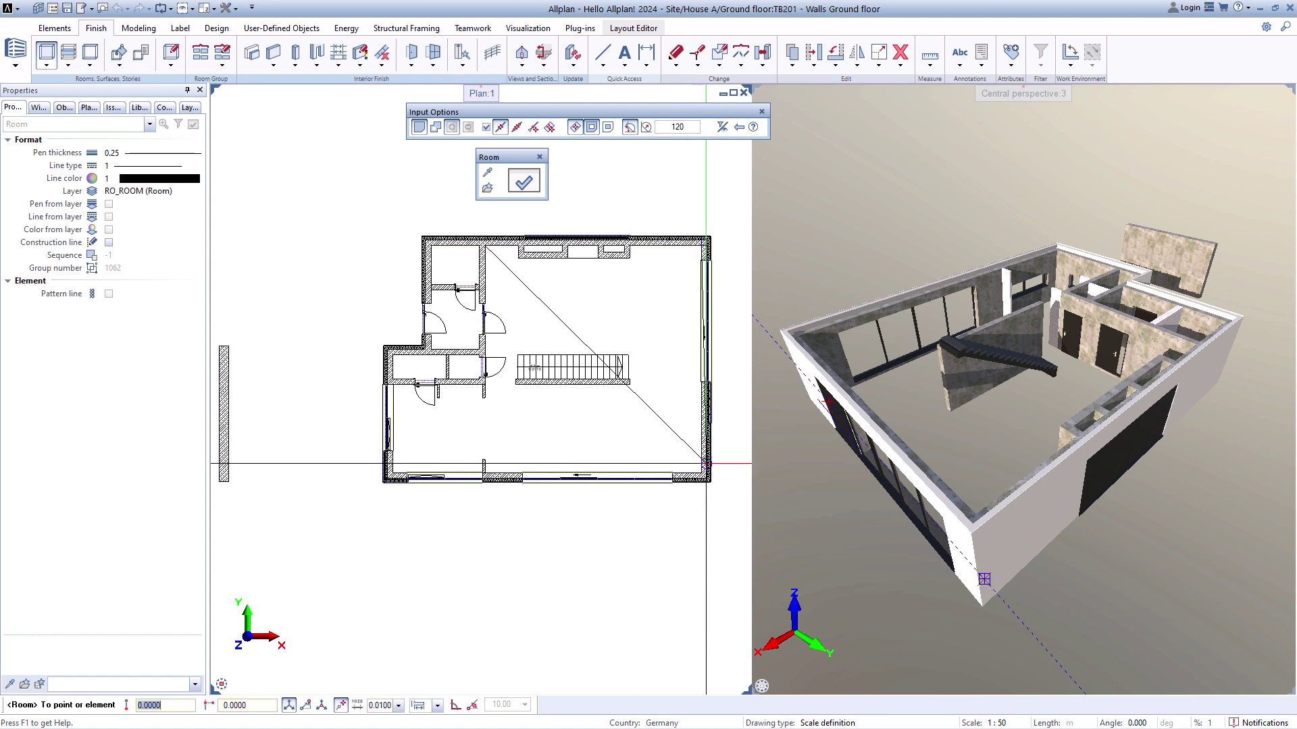
left_click(706, 479)
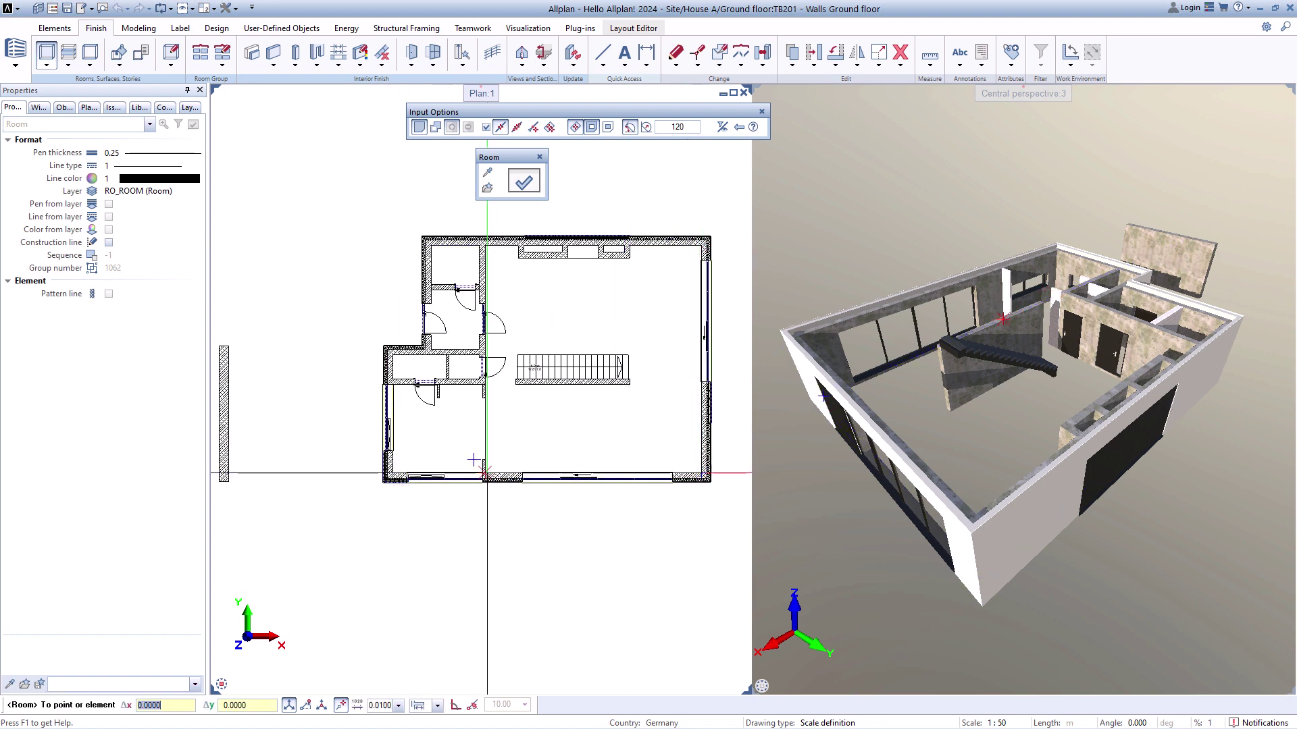
key("Escape")
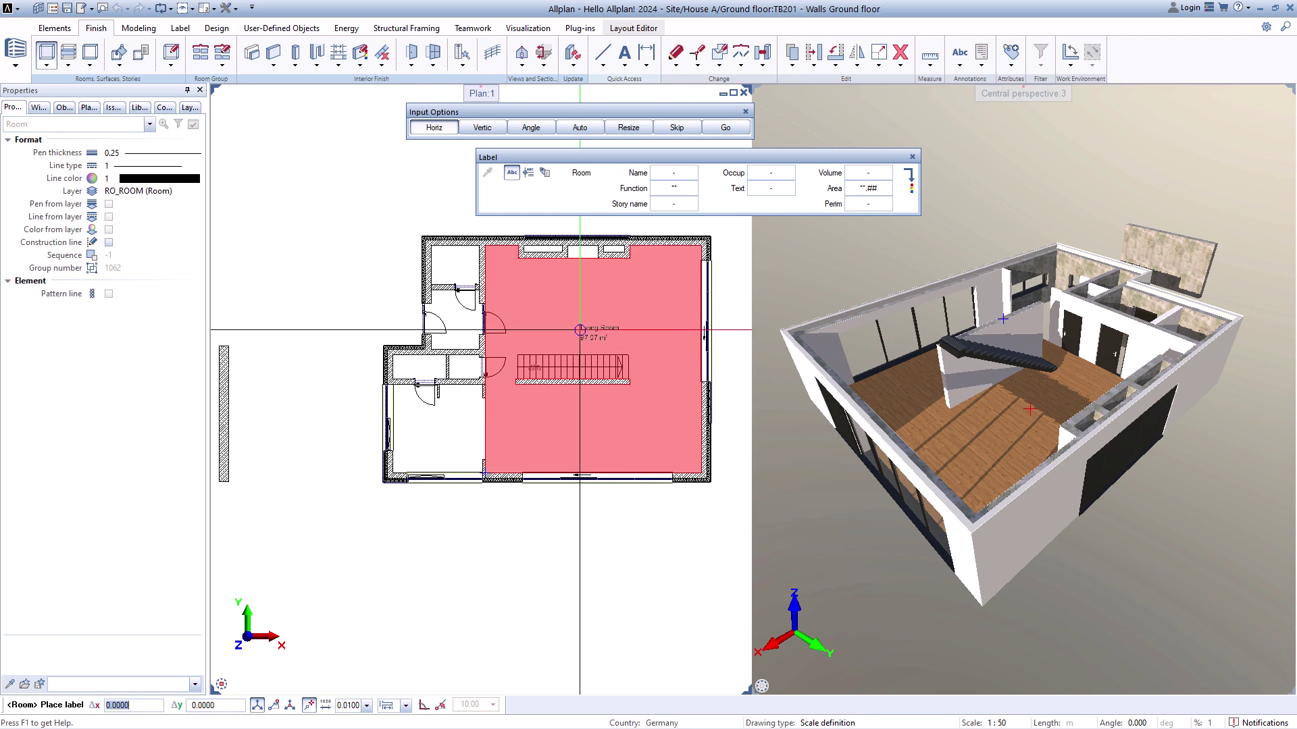
left_click(579, 326)
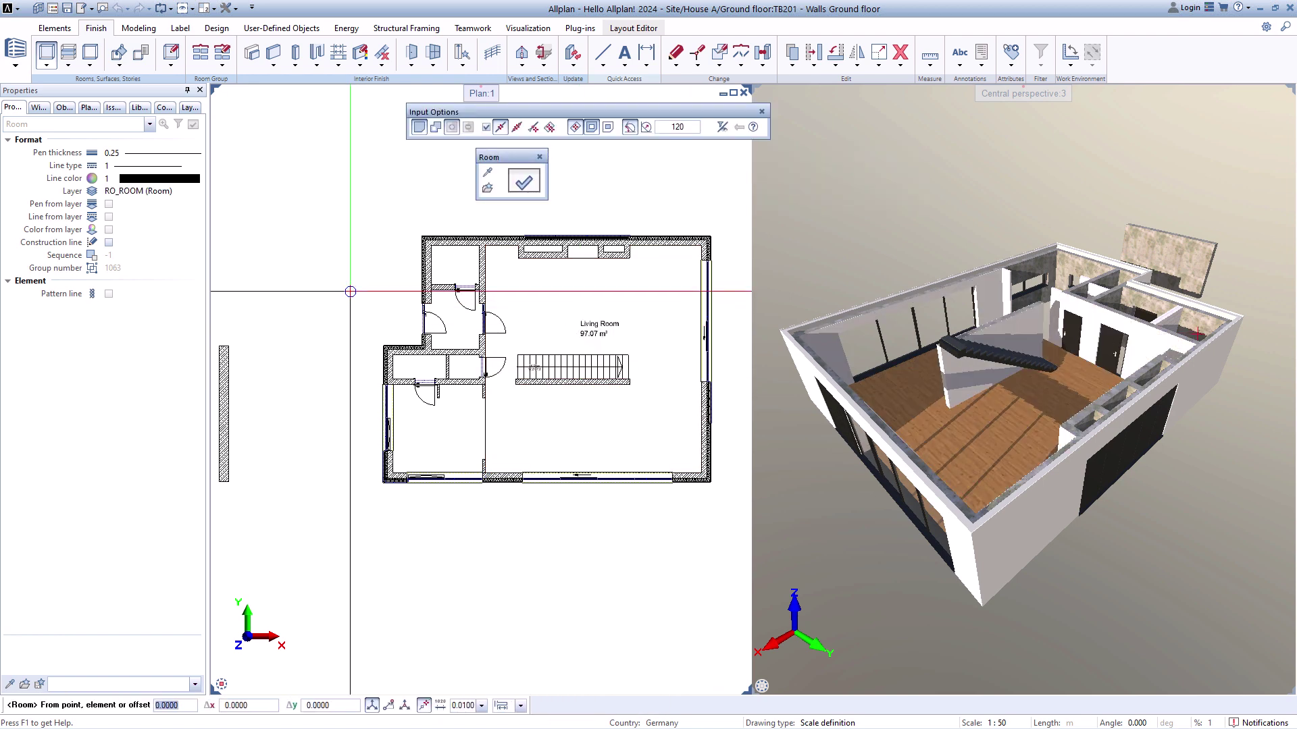
Step: Create the Kitchen room in the lower-left area with its 16.54 m² label
left_click(435, 430)
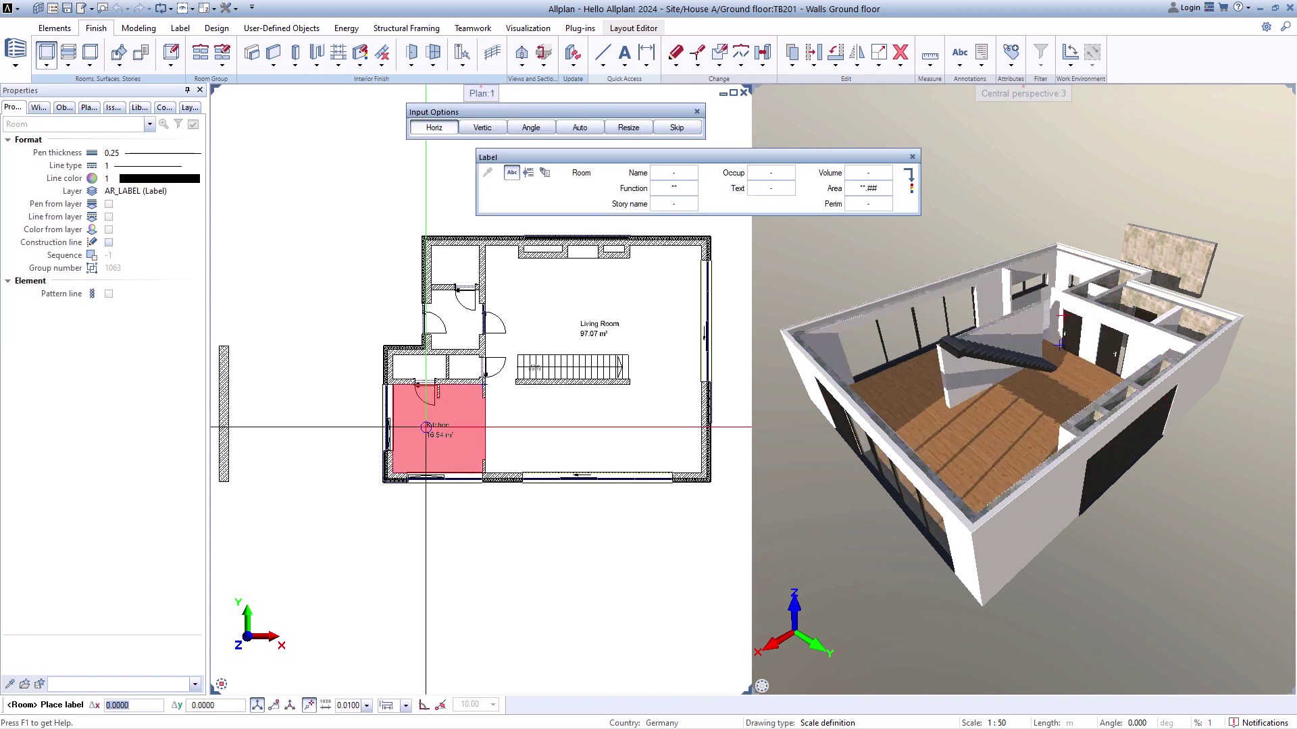
left_click(425, 426)
key("Escape")
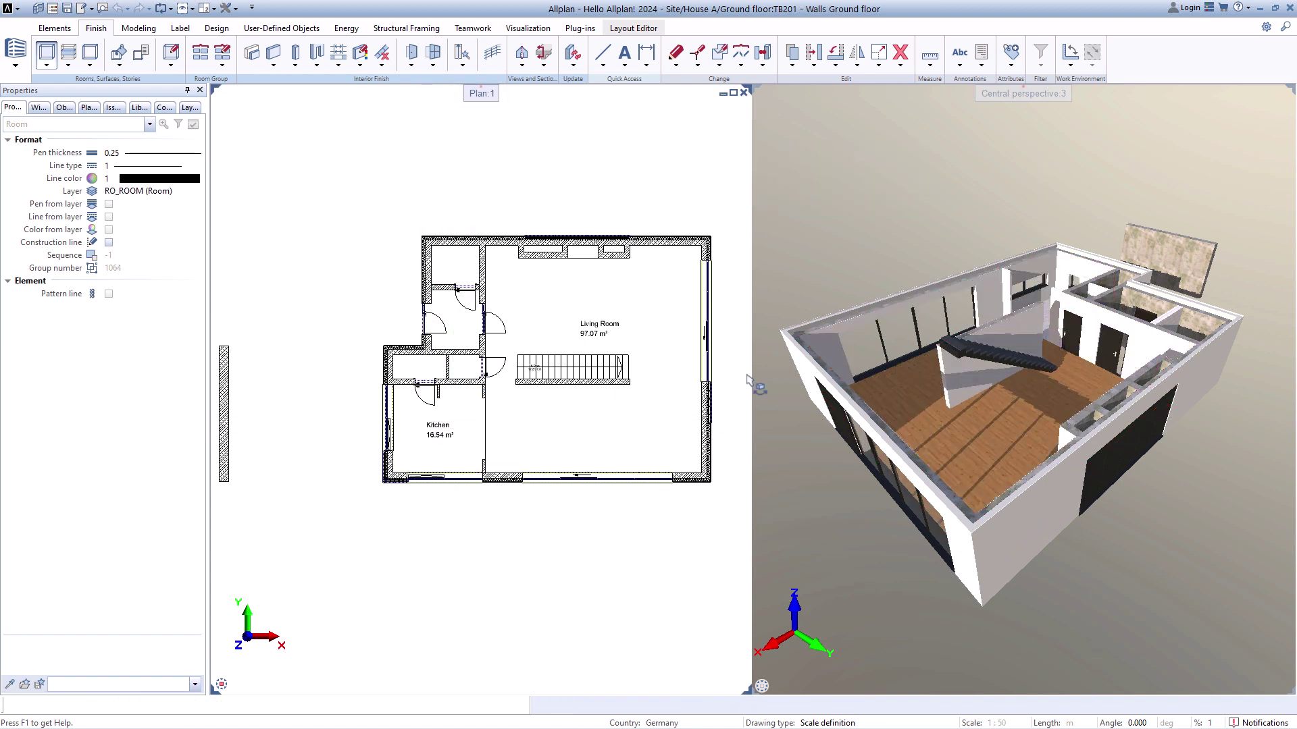
left_click(1091, 52)
Step: Insert the Table B 260x100x85 dining set with chairs into the Living Room below the stairs
mouse_move(1047, 304)
left_mouse_down()
mouse_move(916, 295)
mouse_move(1073, 309)
left_mouse_up()
scroll(1067, 305, "up", 2)
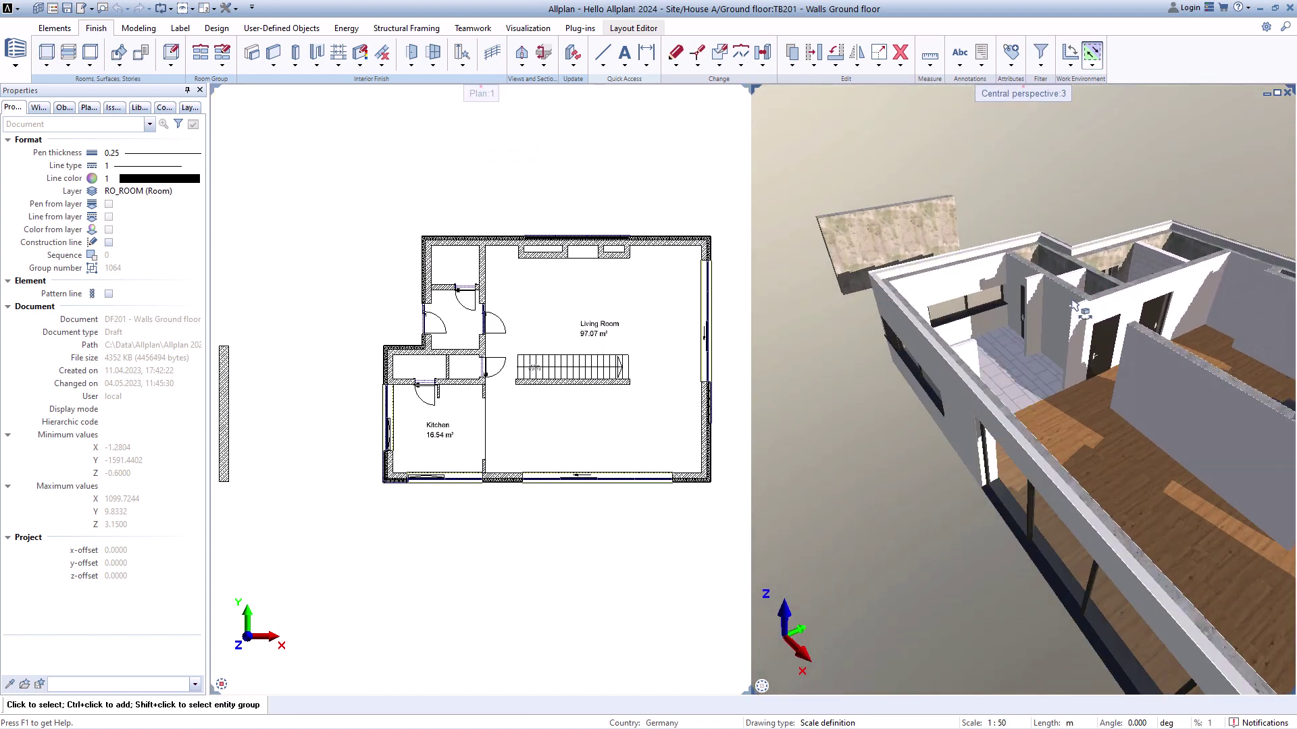
scroll(1074, 305, "up", 2)
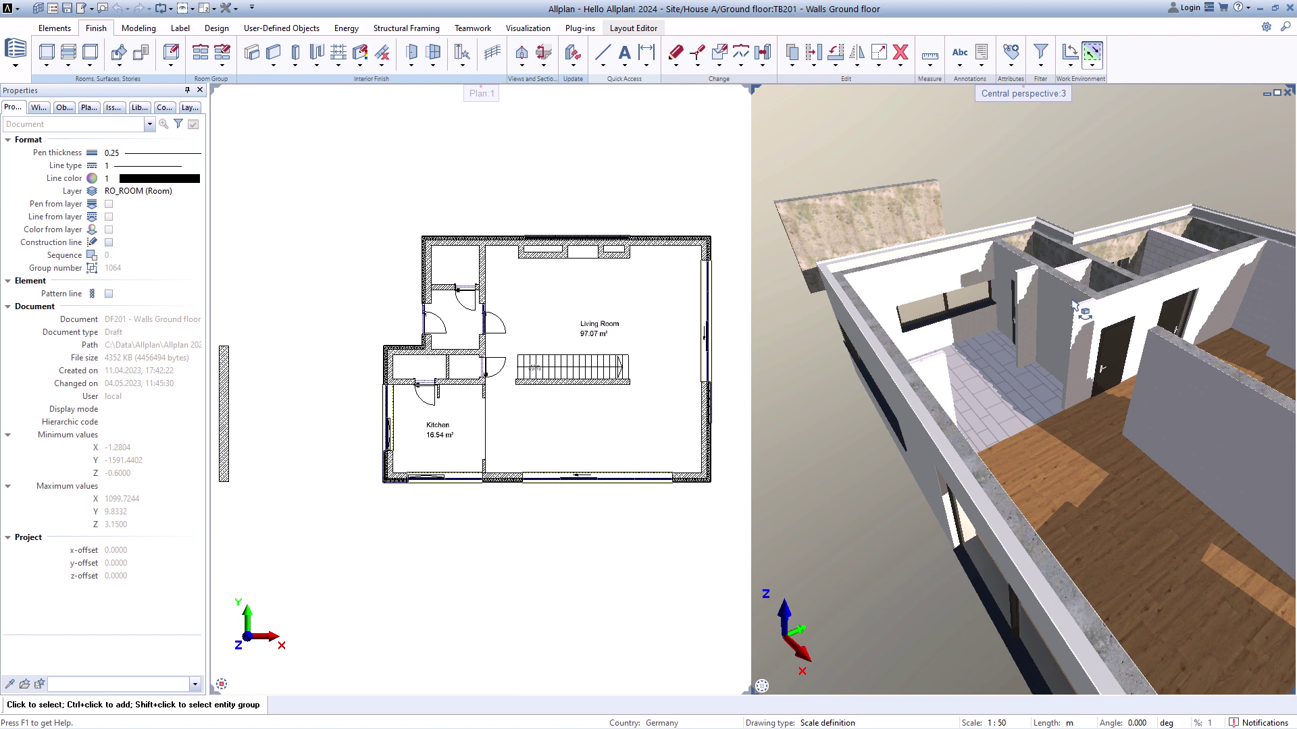
key("ctrl+z")
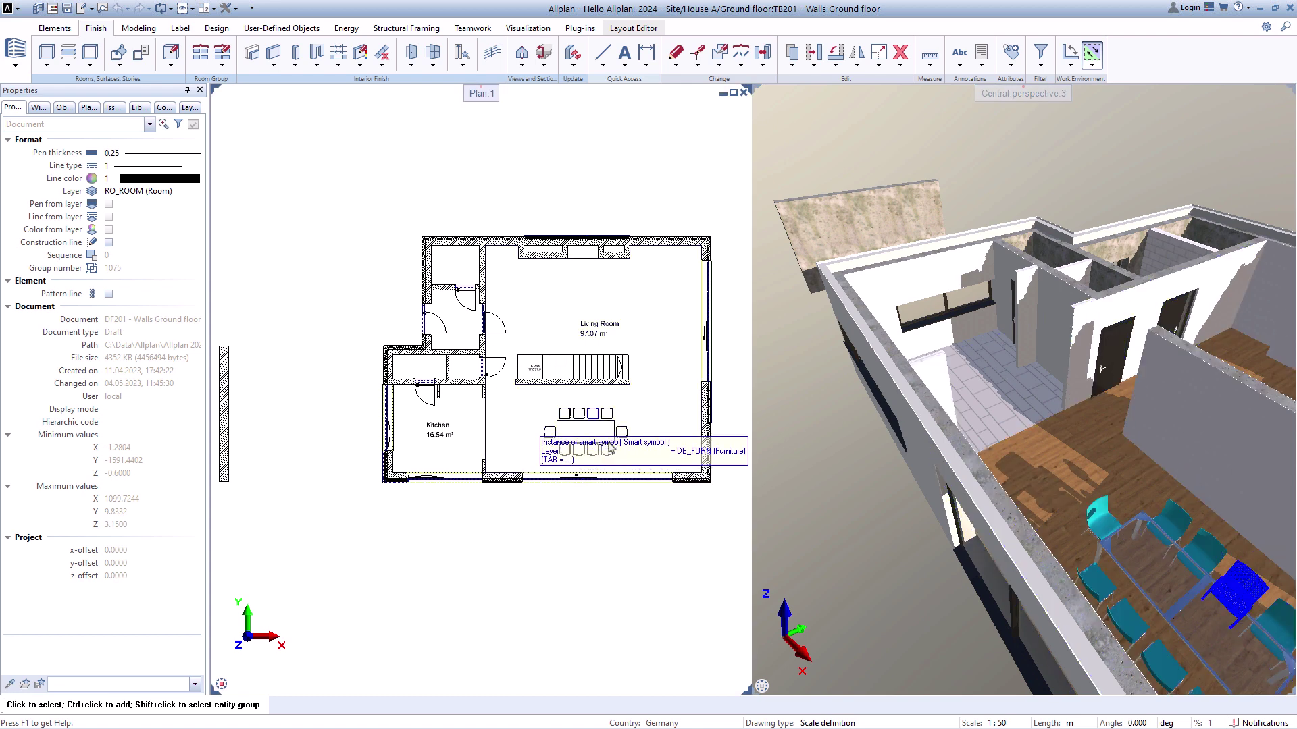
left_click(597, 427)
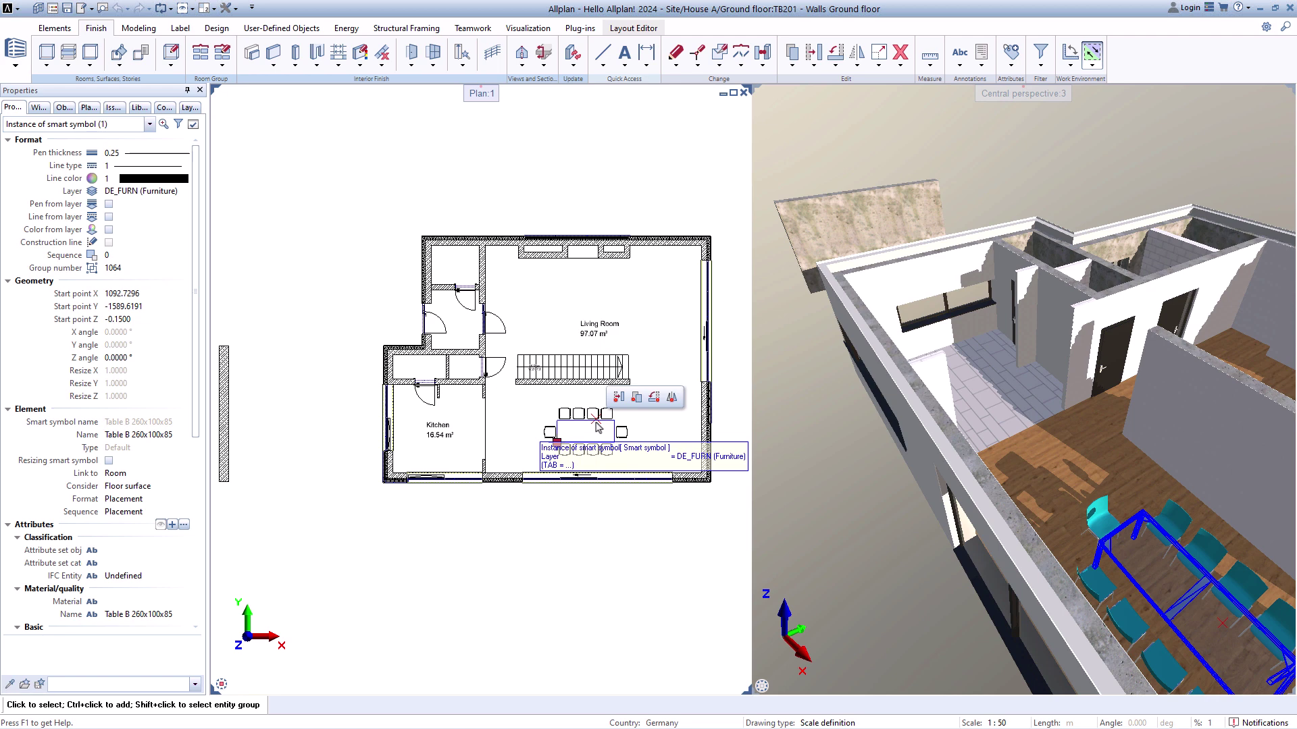
key("Escape")
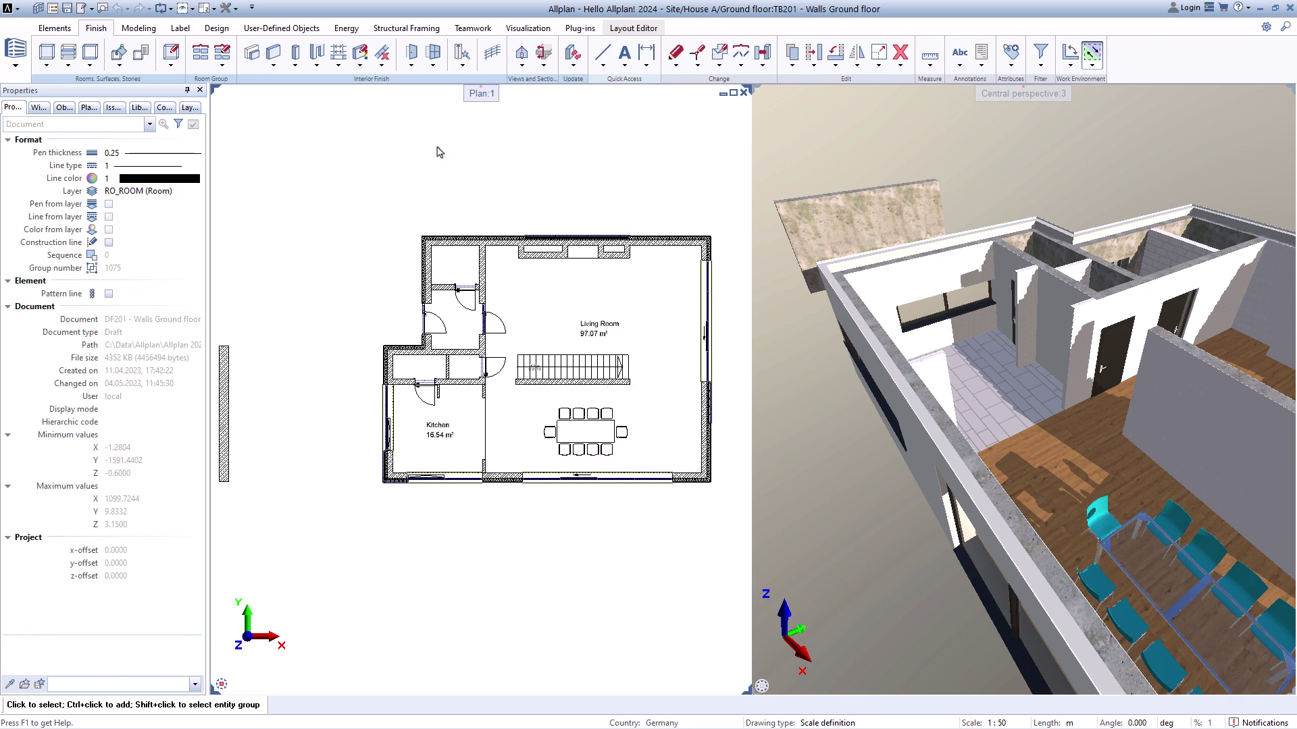
left_click(233, 8)
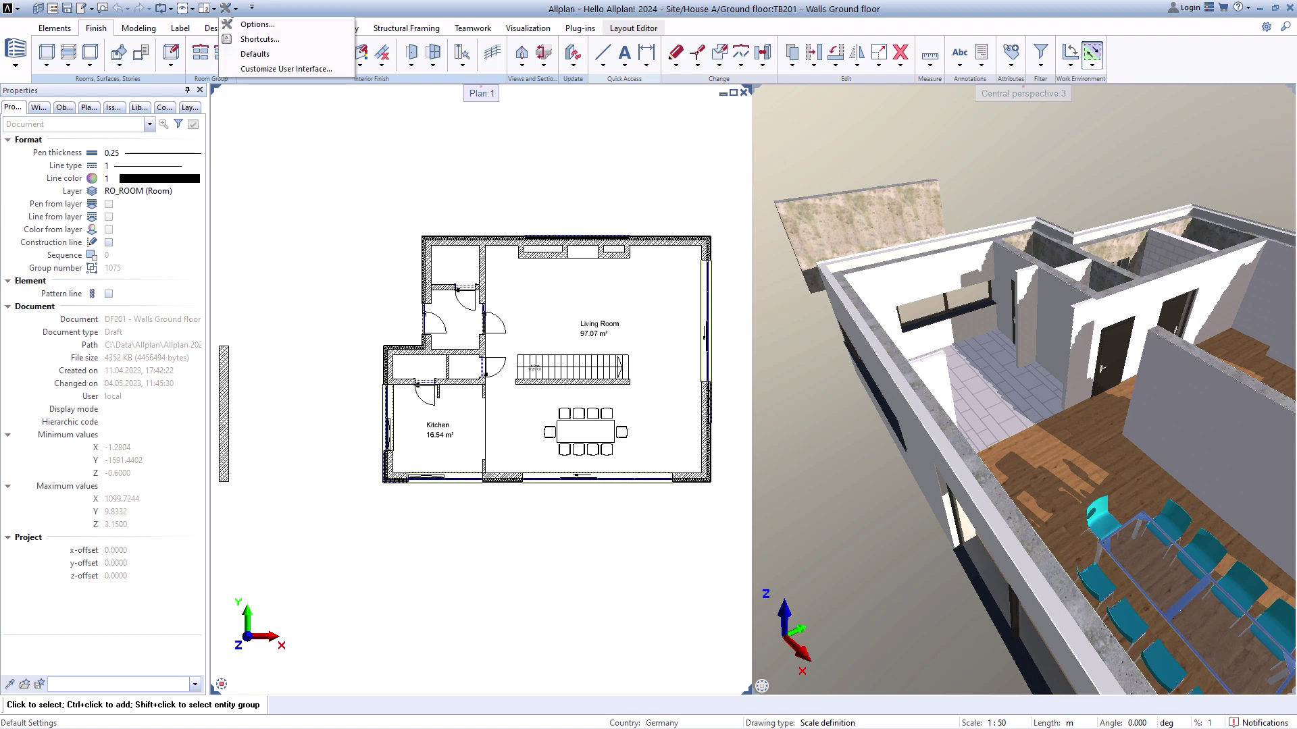
Step: Set Representation of vertical finish elements to Real thickness in the Rooms options
left_click(266, 25)
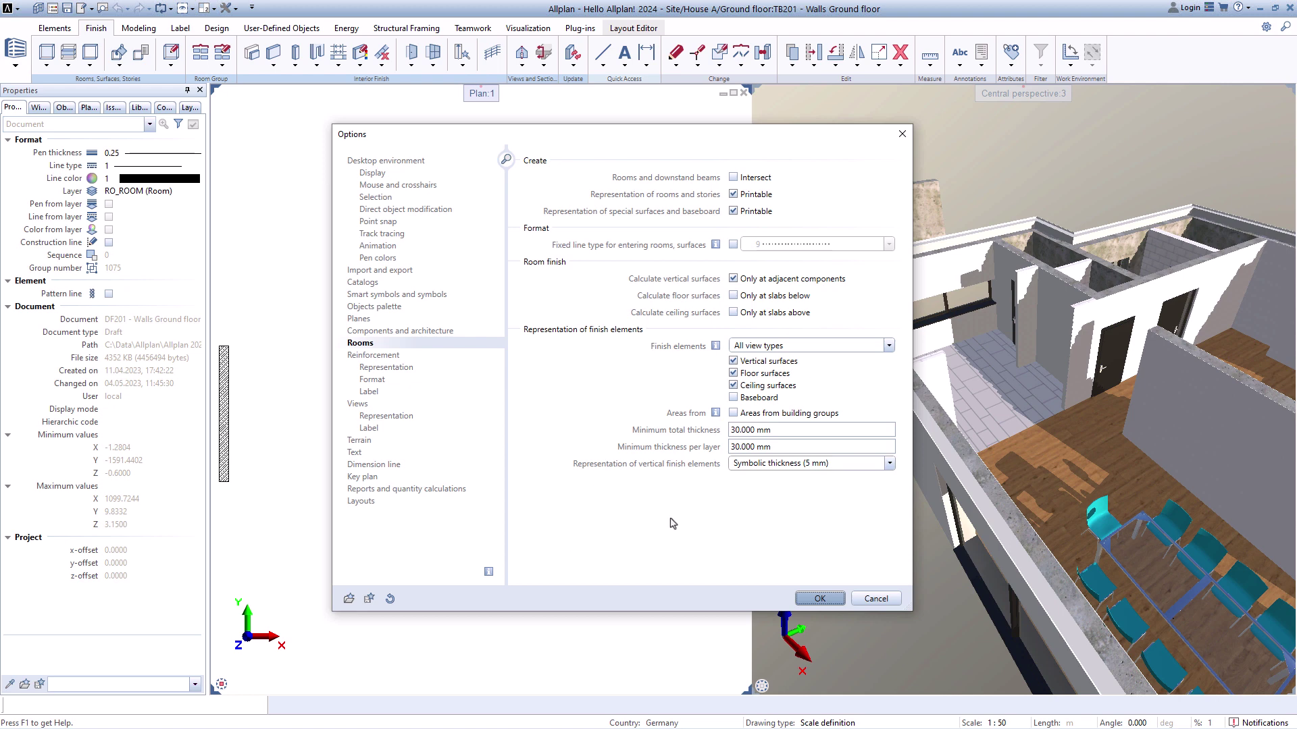
left_click(889, 464)
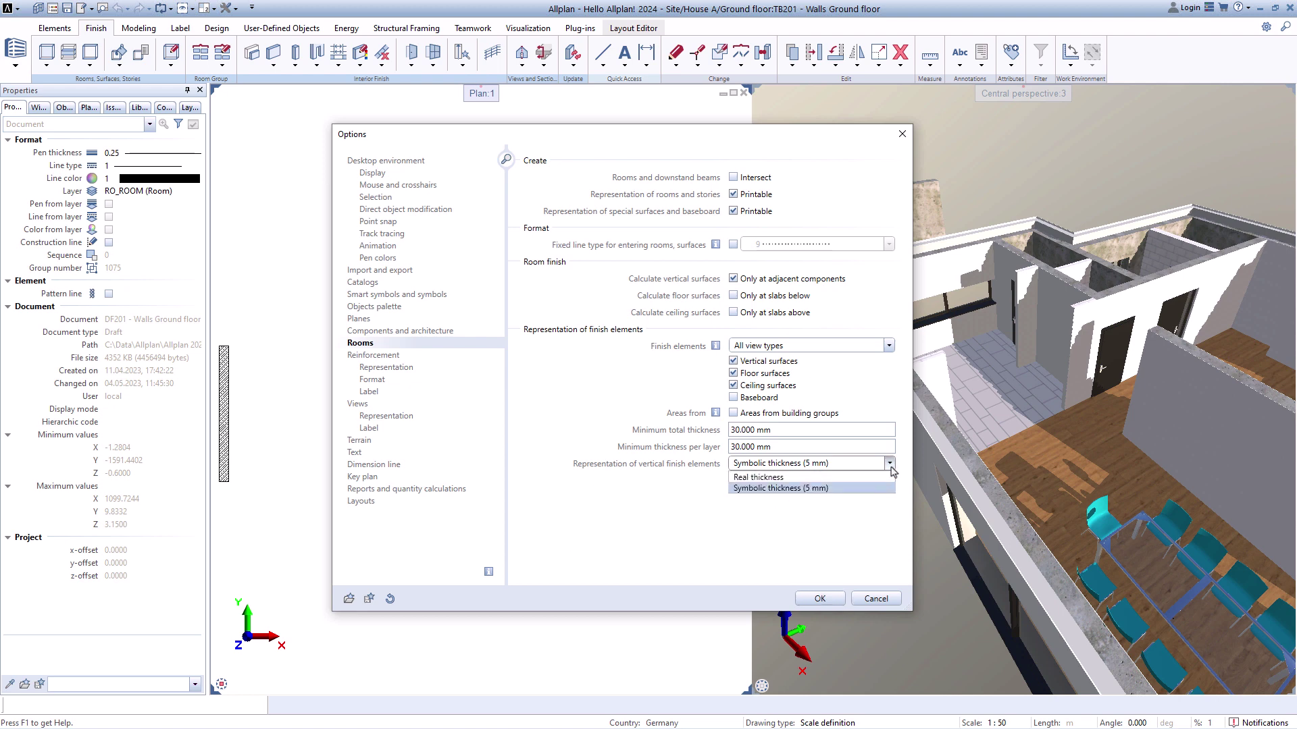
left_click(889, 478)
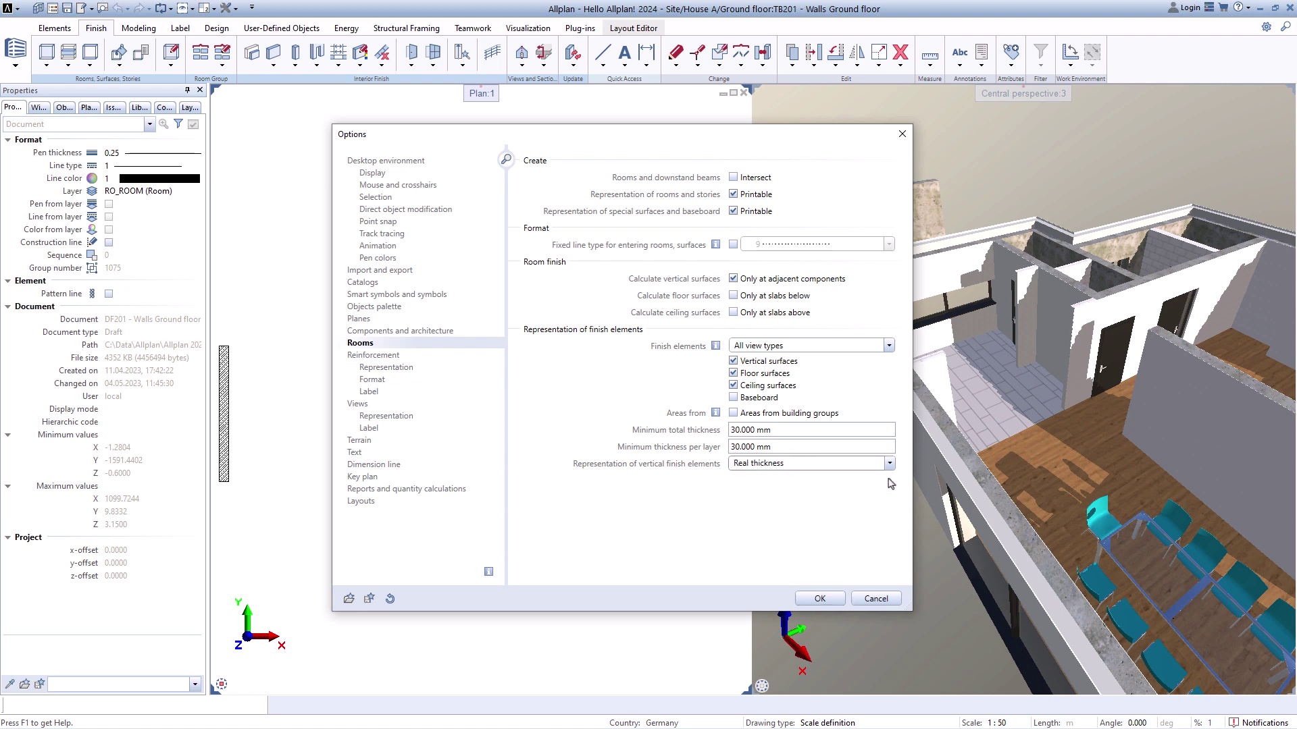
left_click(828, 601)
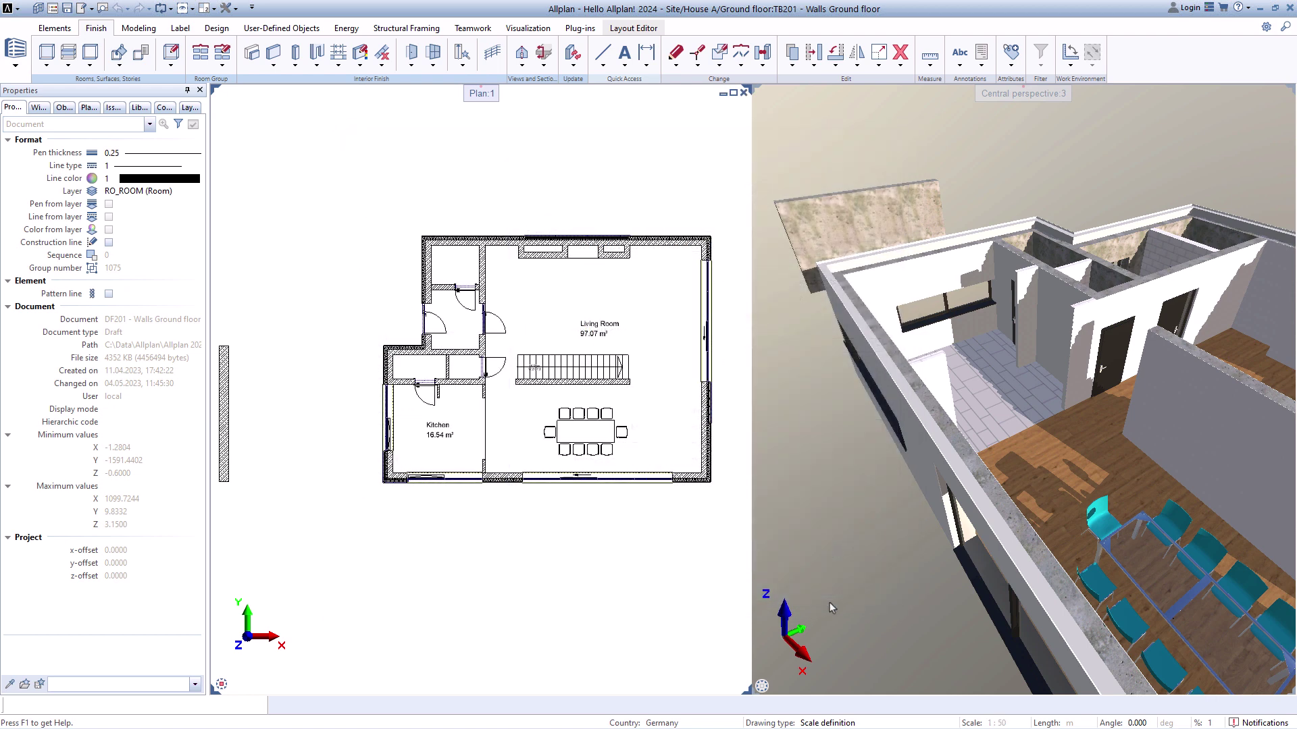
Step: Start a Vertical Surface finish using wallpaper 3.surf, 0.03 thick and 2.95 high
left_click(91, 66)
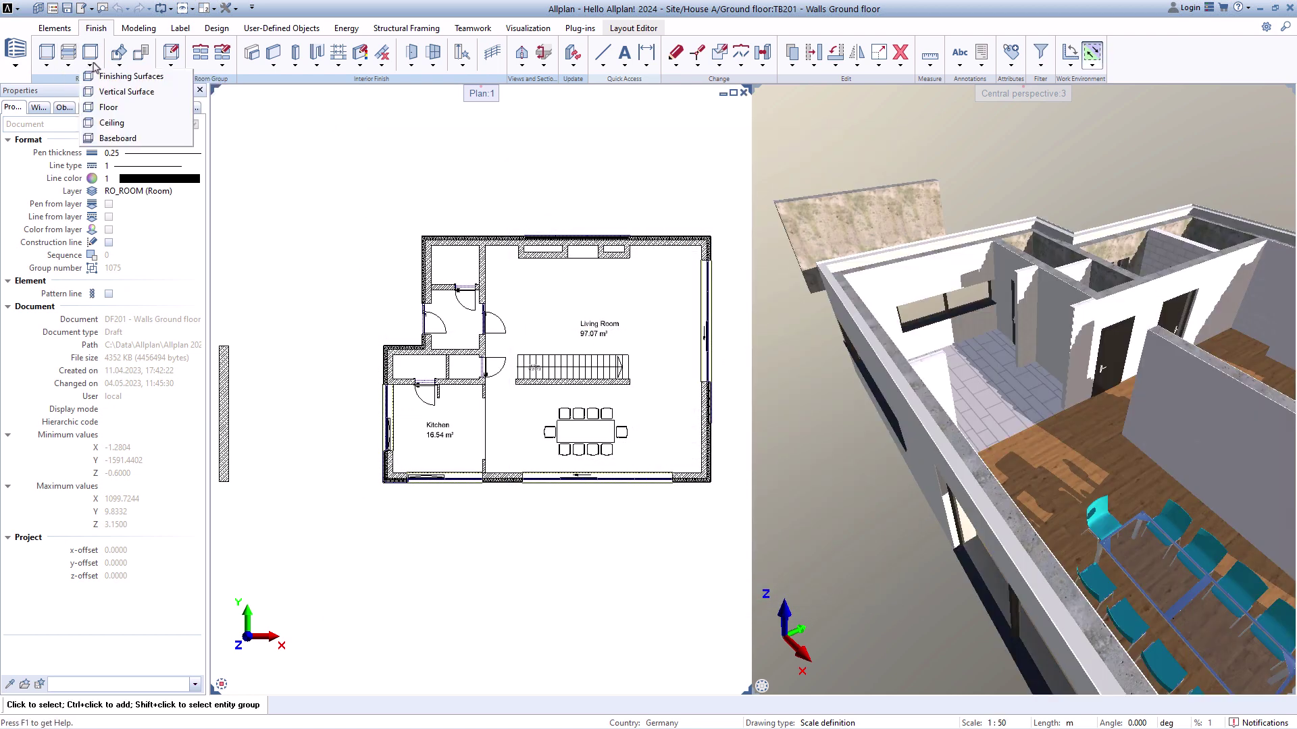
left_click(149, 92)
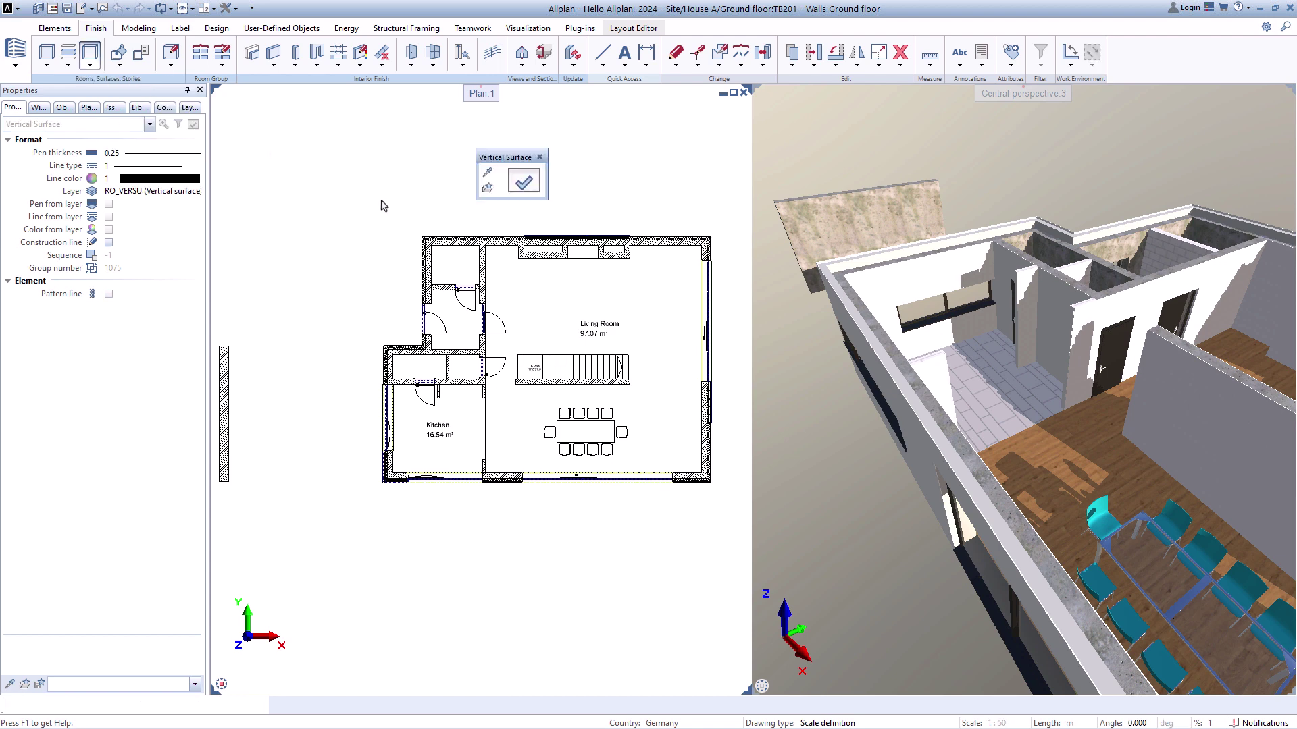
left_click(522, 183)
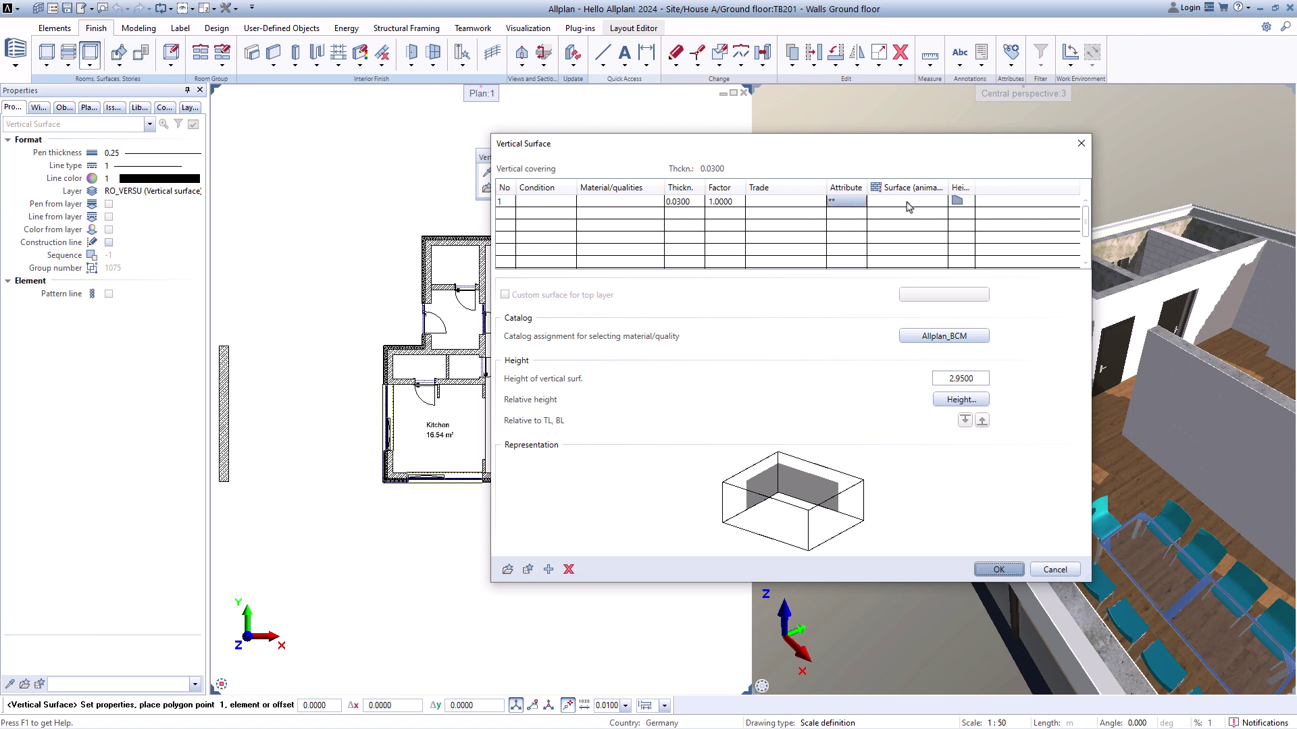
left_click(921, 209)
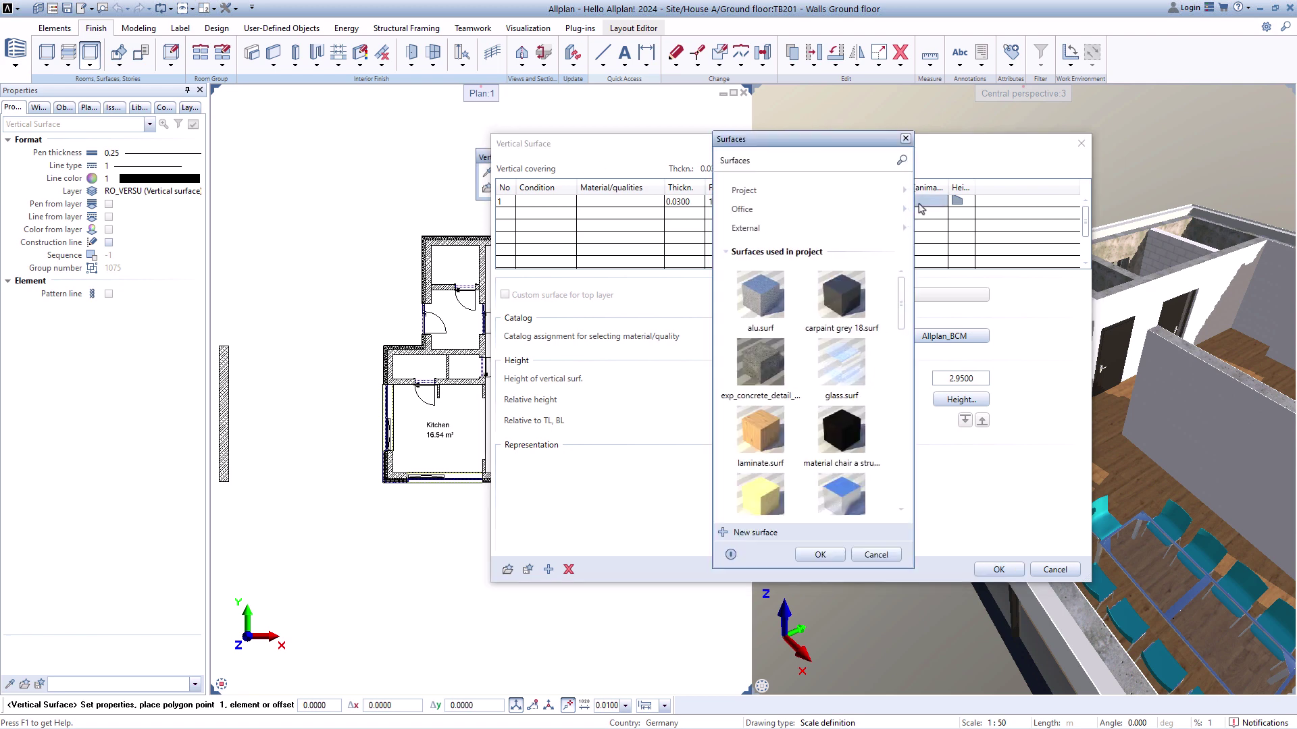
left_click_drag(901, 300, 894, 481)
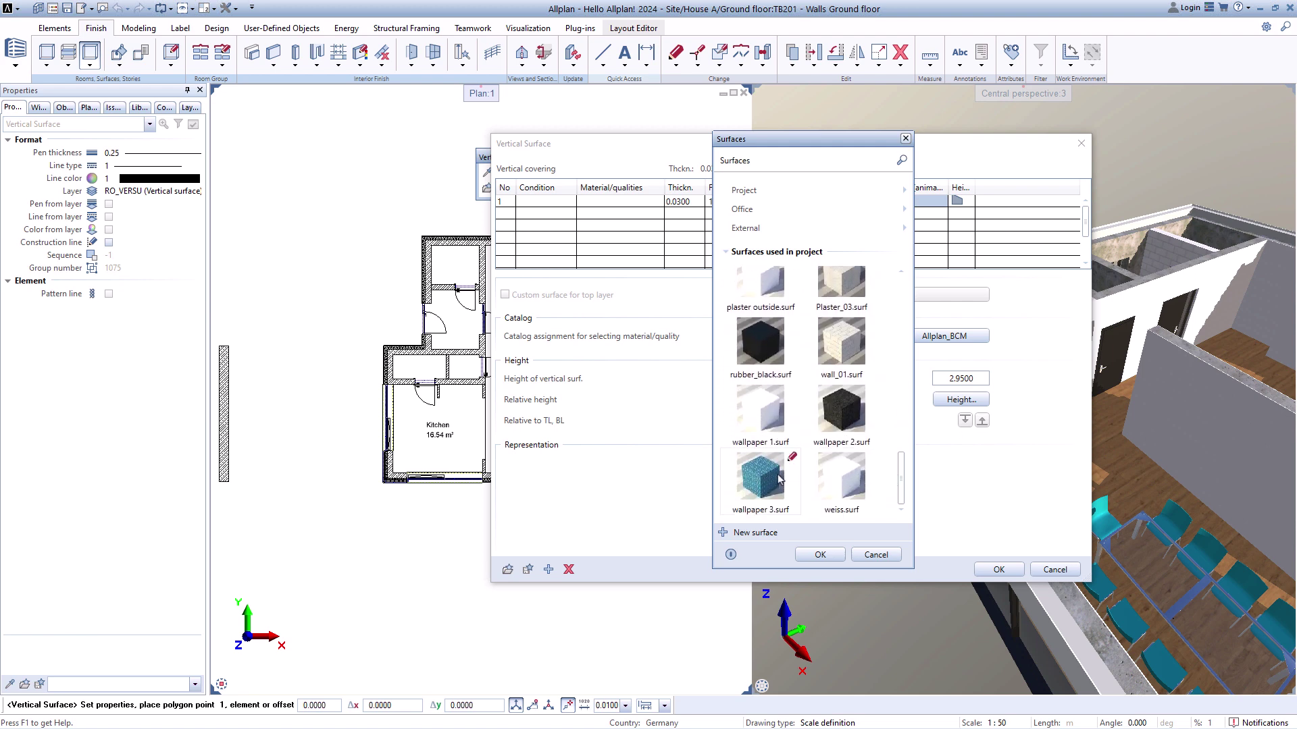
left_click(760, 476)
left_click(820, 555)
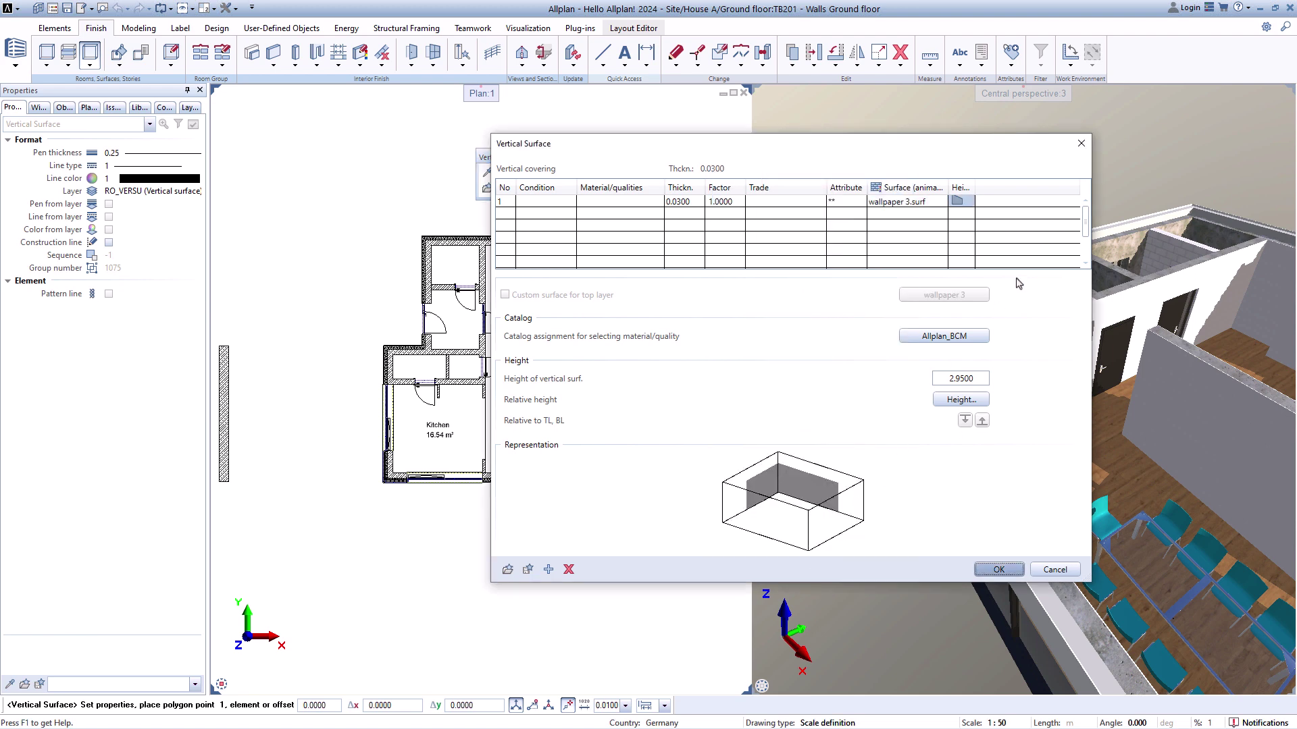
left_click(998, 569)
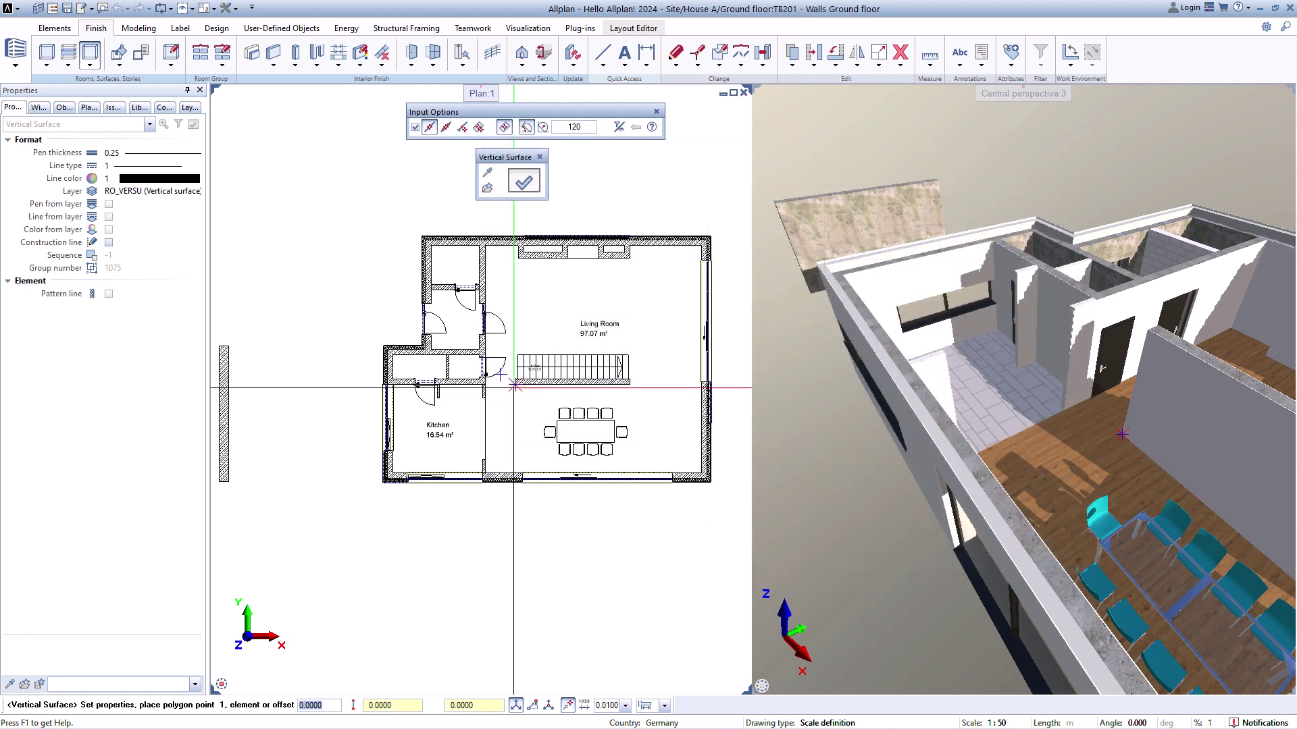
Step: Place the wallpaper surface on the Living Room wall beside the stairs and inspect it in 3D
left_click_drag(756, 223, 945, 212)
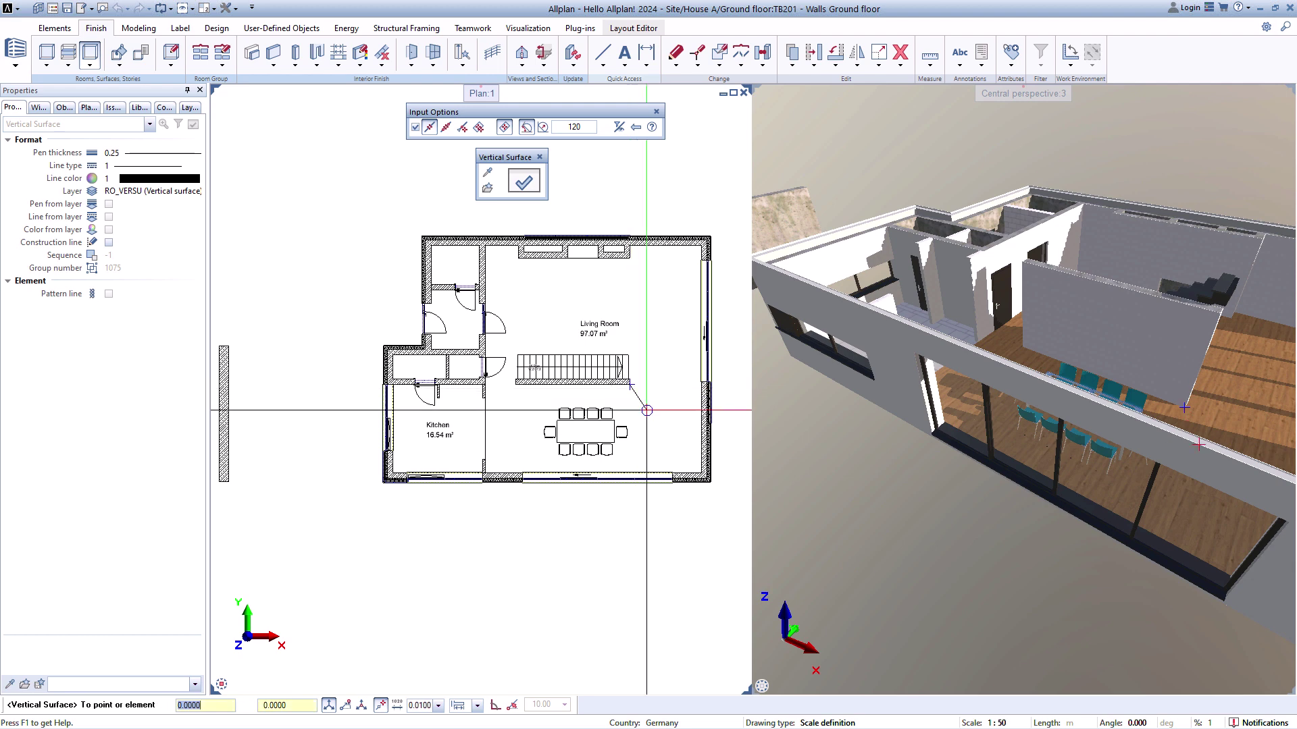
left_click(631, 386)
key("Escape")
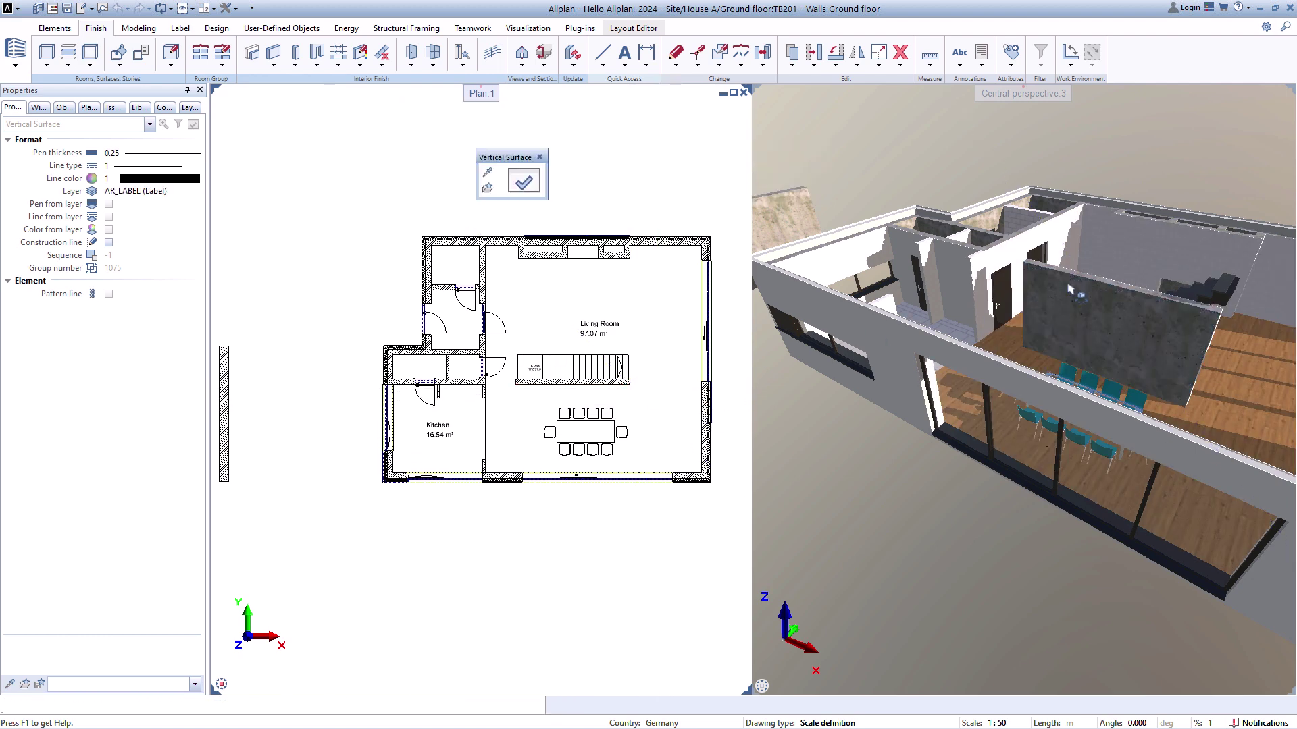
left_click_drag(1026, 304, 1080, 305)
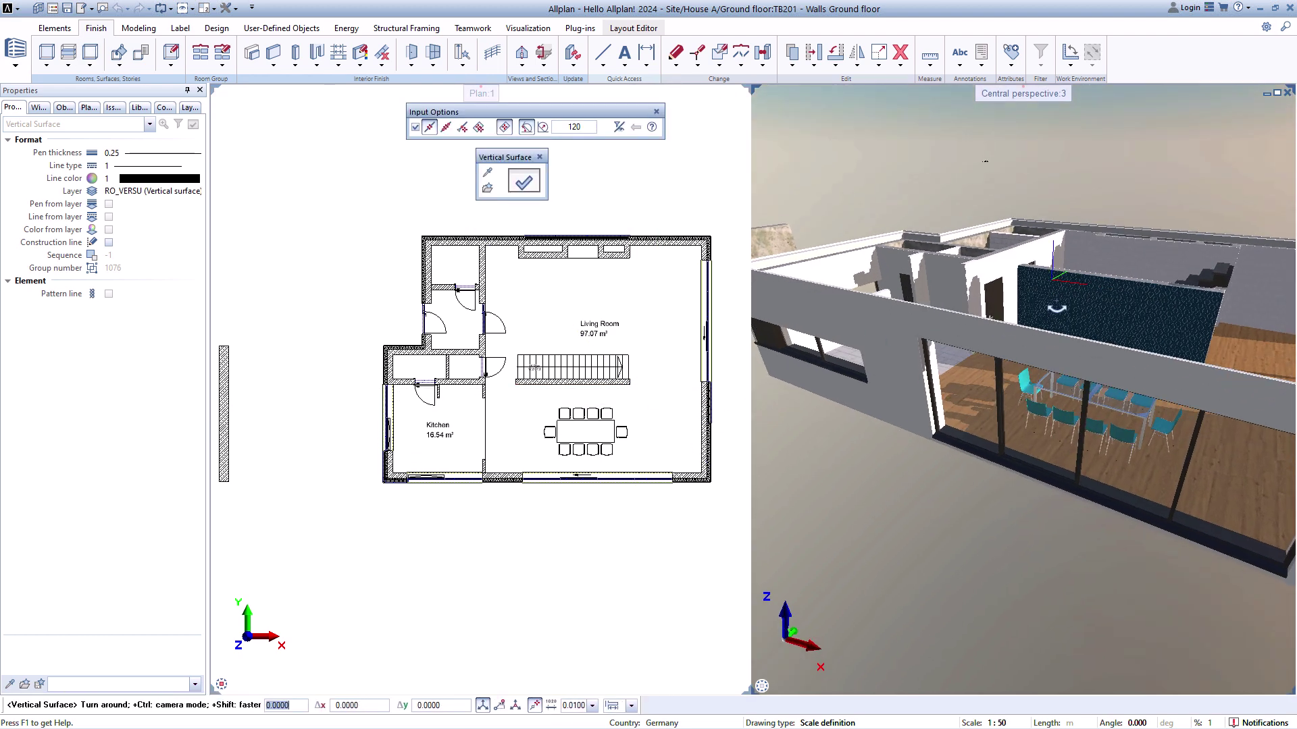
scroll(1095, 309, "up", 3)
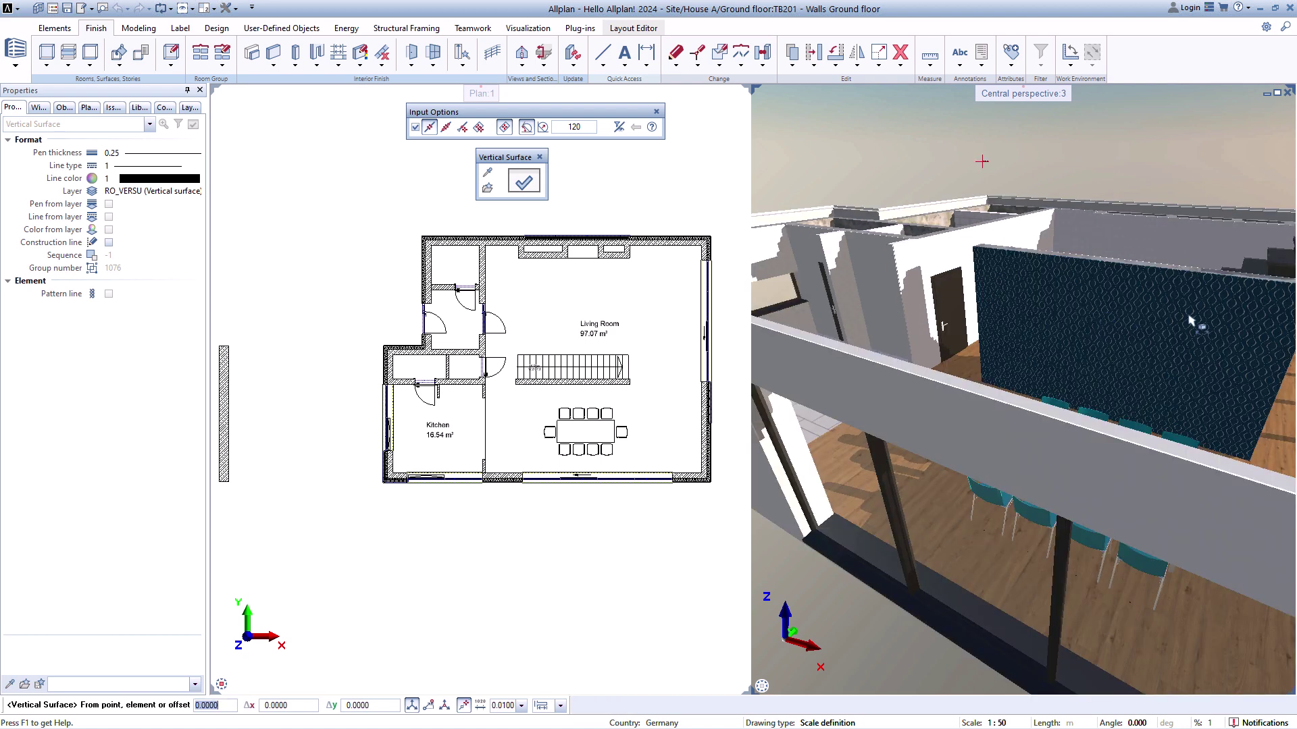
scroll(1195, 324, "up", 3)
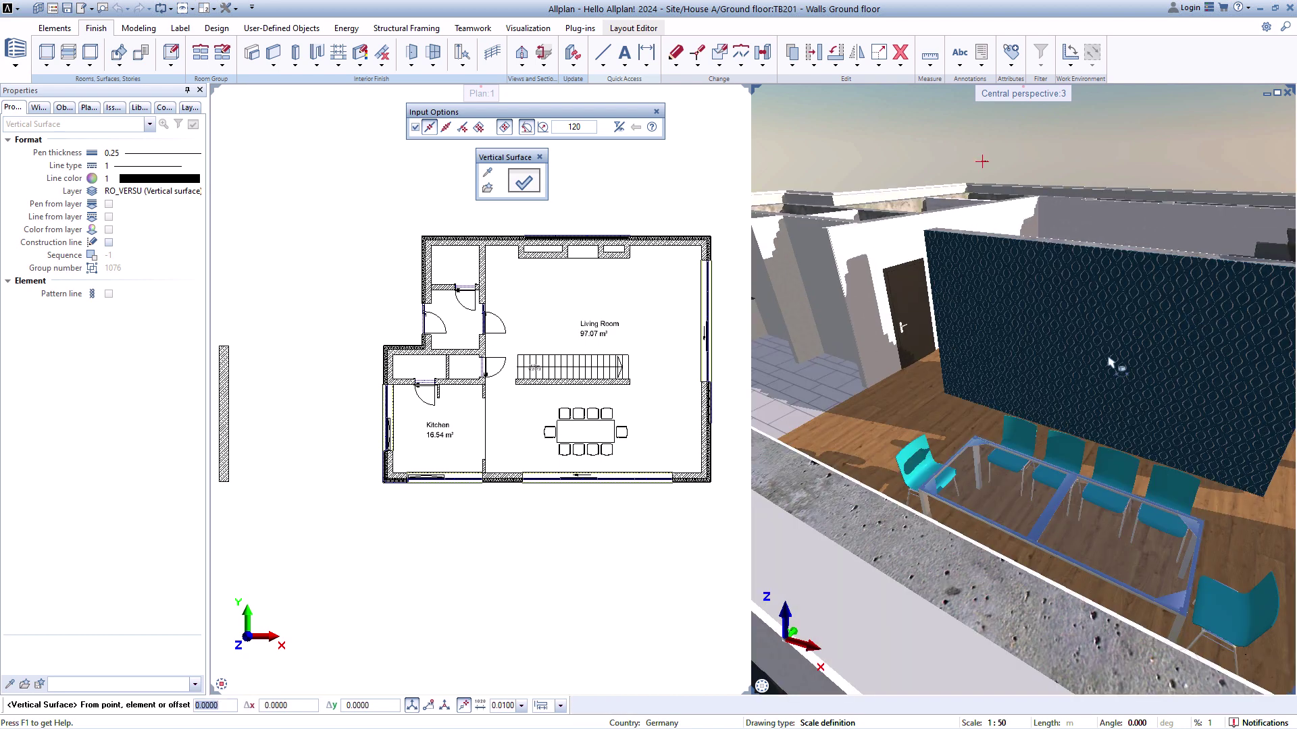